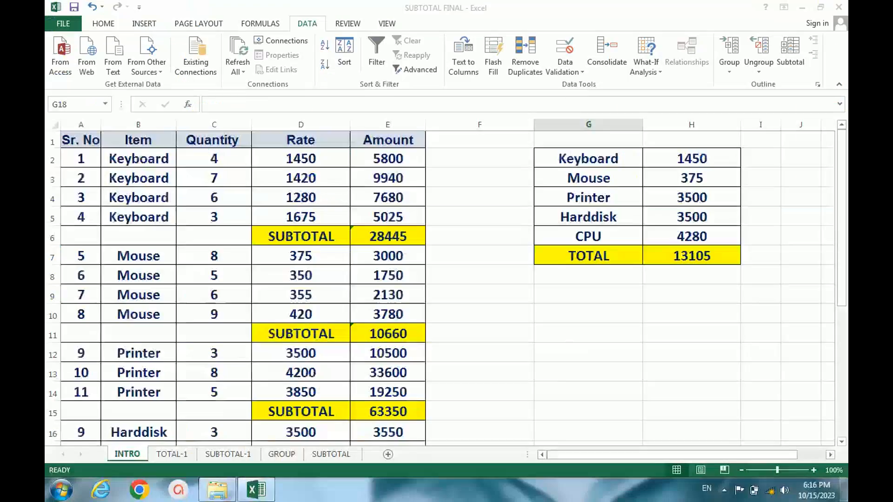
# Review the subtotals and grand total on the INTRO sheet and open the TOTAL-1 sheet
pyautogui.scroll(-3, 496, 339)
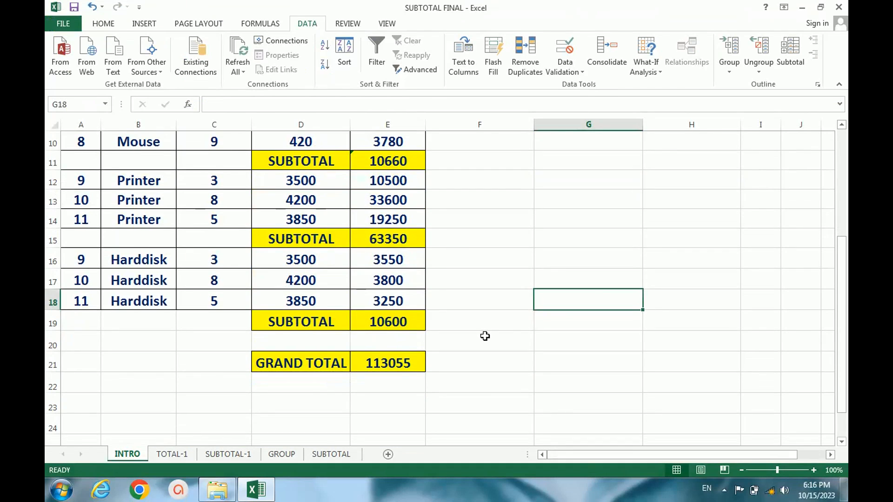
pyautogui.scroll(3, 502, 330)
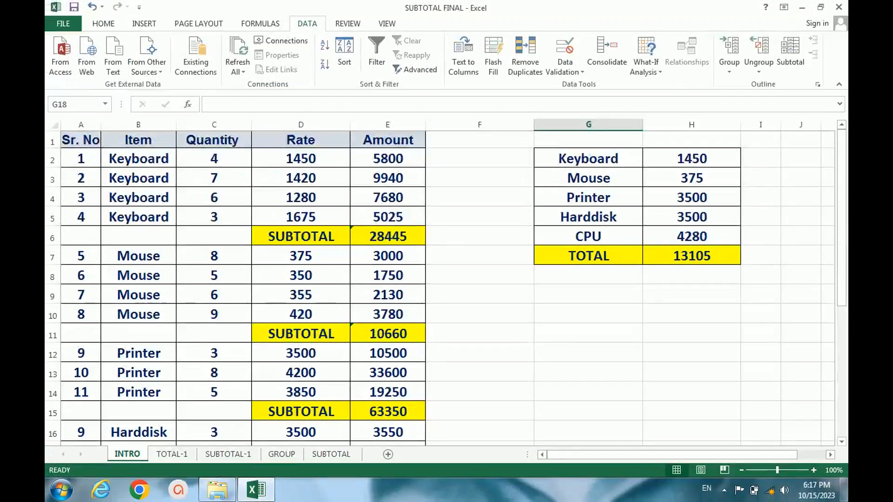
pyautogui.scroll(-3, 335, 316)
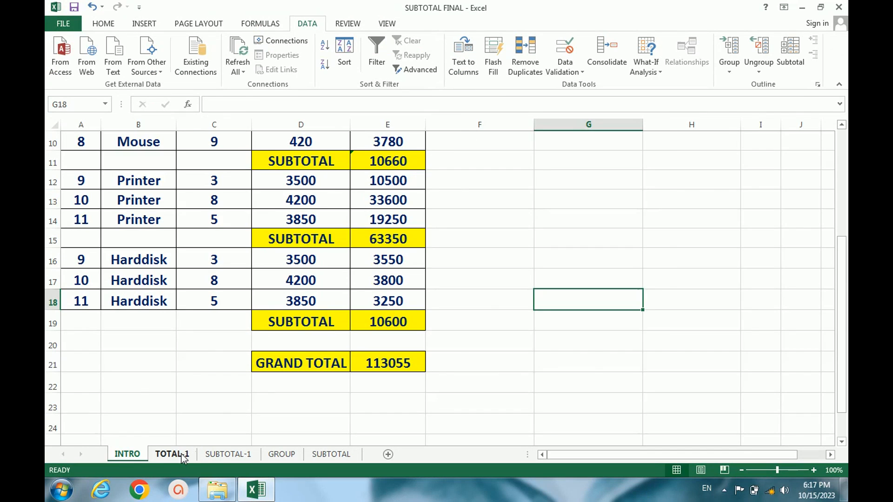
pyautogui.click(171, 454)
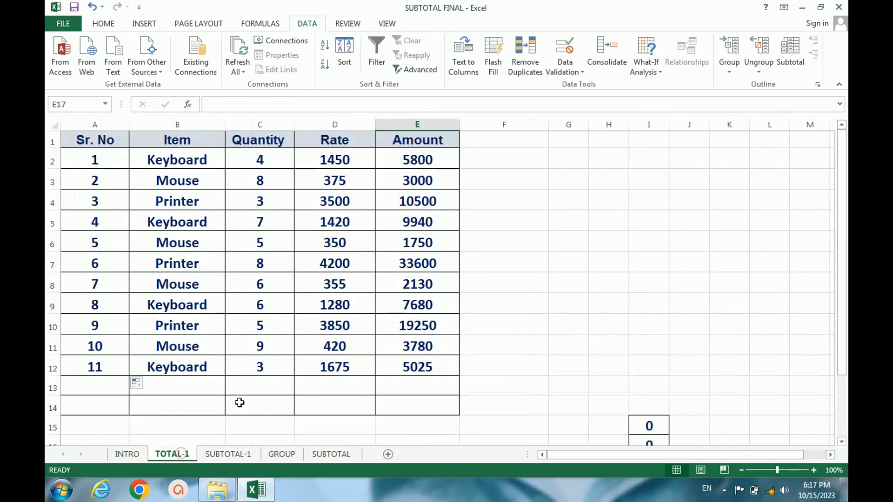
pyautogui.click(247, 280)
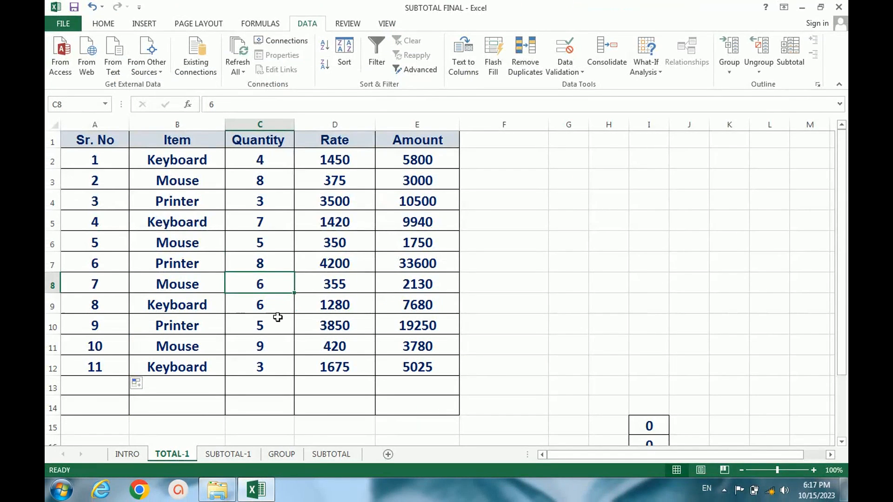
pyautogui.click(278, 318)
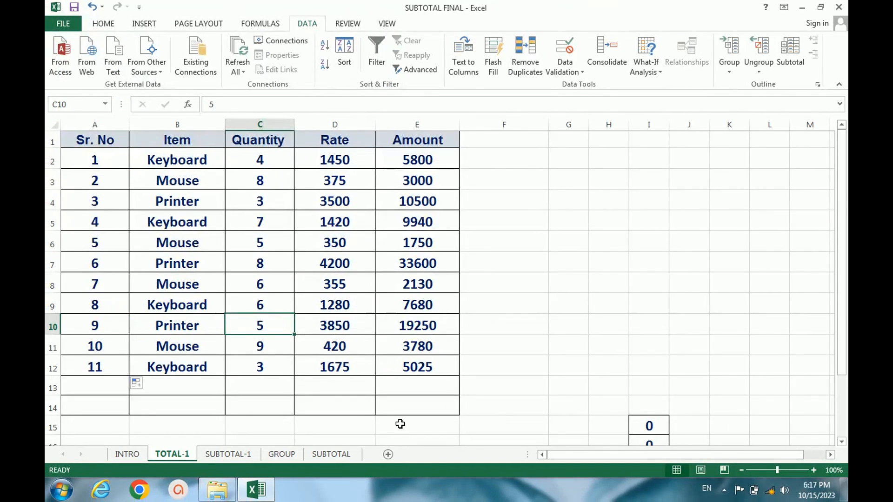
# Total the Amount column in cell E17 with the formula =SUM(E2:E16)
pyautogui.scroll(-2, 400, 424)
pyautogui.click(404, 345)
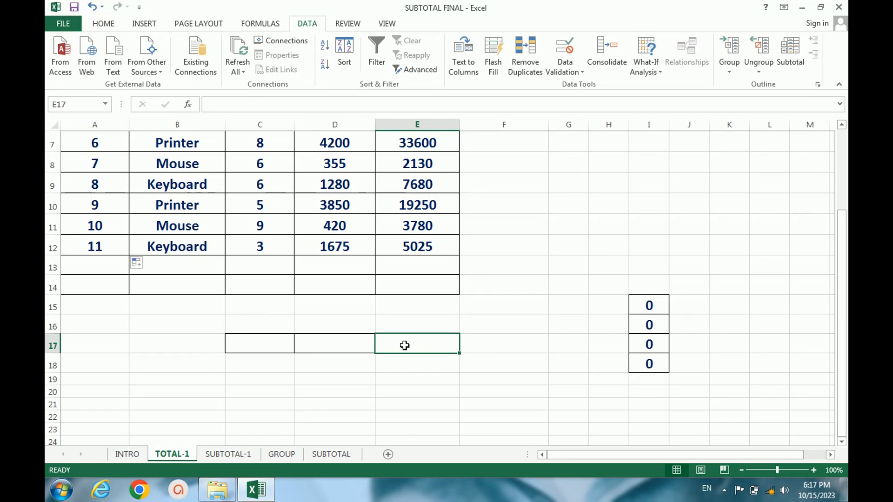
pyautogui.hotkey('alt', '=')
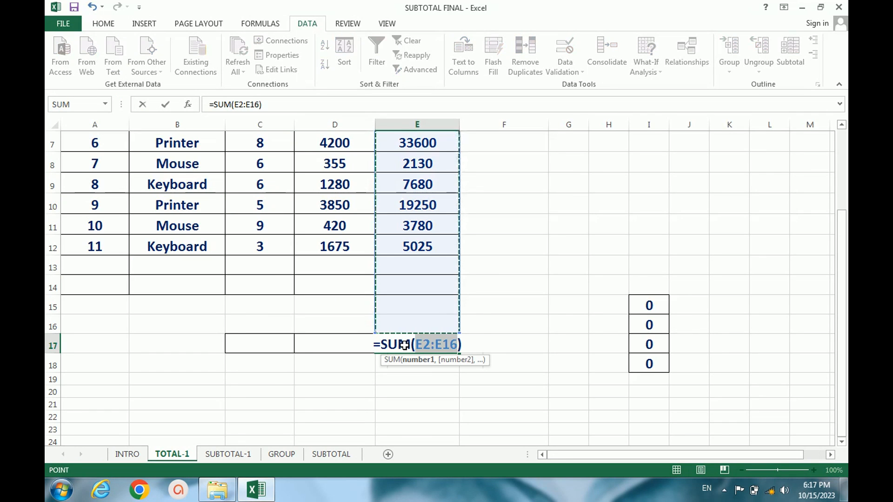
pyautogui.press('Return')
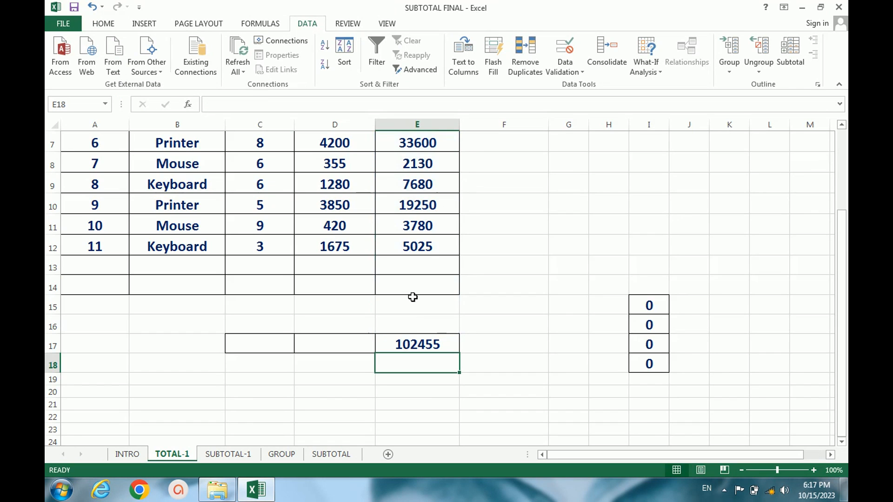
# Total the Quantity column in cell C17 with the formula =SUM(C2:C12)
pyautogui.scroll(2, 412, 296)
pyautogui.scroll(-2, 413, 297)
pyautogui.scroll(2, 413, 303)
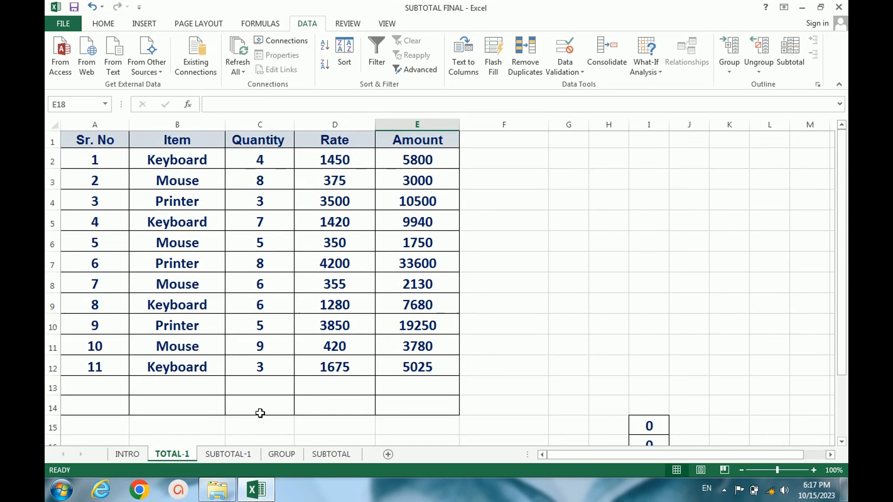
pyautogui.click(259, 412)
pyautogui.scroll(-1, 260, 411)
pyautogui.click(261, 406)
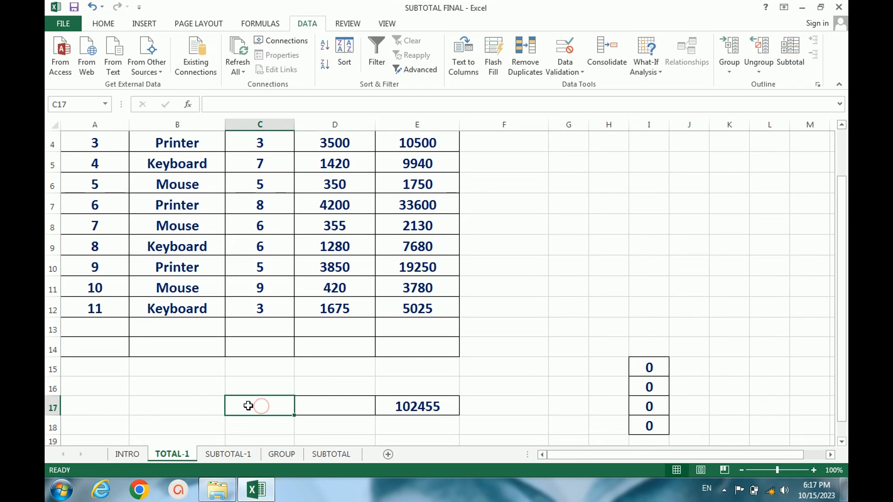
pyautogui.write('=SUM')
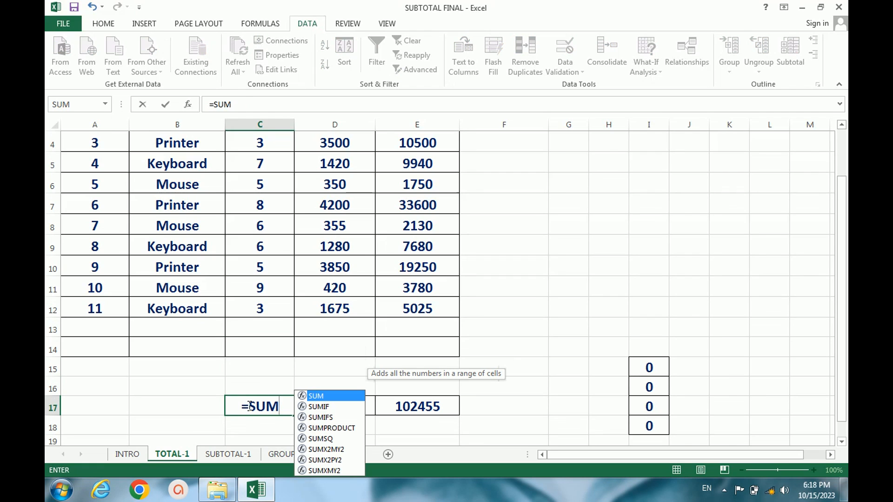
pyautogui.write('(')
pyautogui.scroll(1, 243, 368)
pyautogui.moveTo(270, 161); pyautogui.dragTo(275, 367)
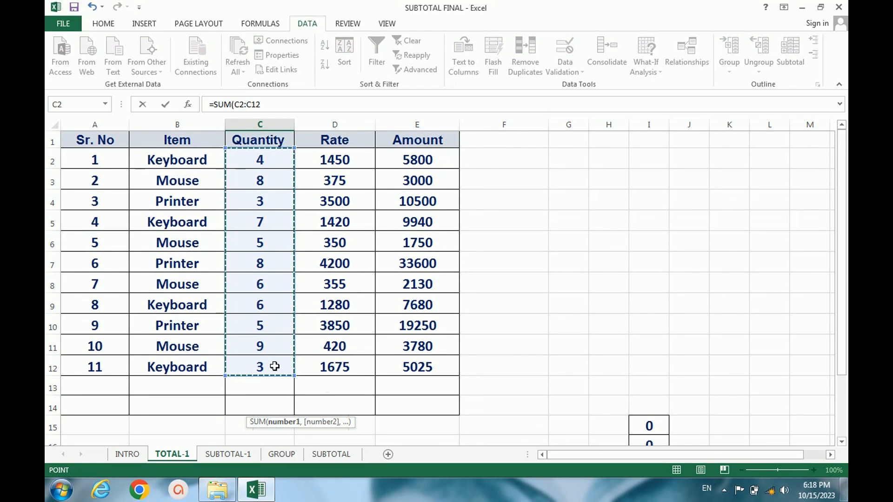
pyautogui.press('Return')
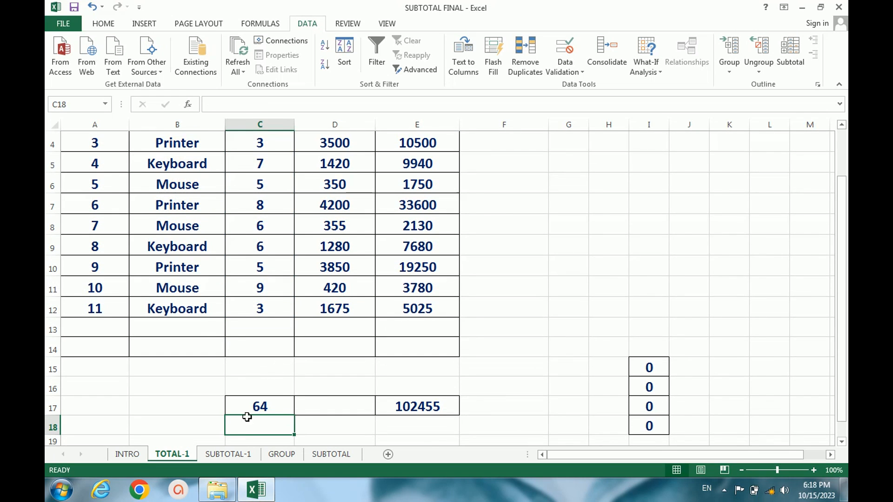
# Check the formula in C17 and compare the totals in row 17 with the item table above
pyautogui.click(283, 405)
pyautogui.scroll(1, 283, 400)
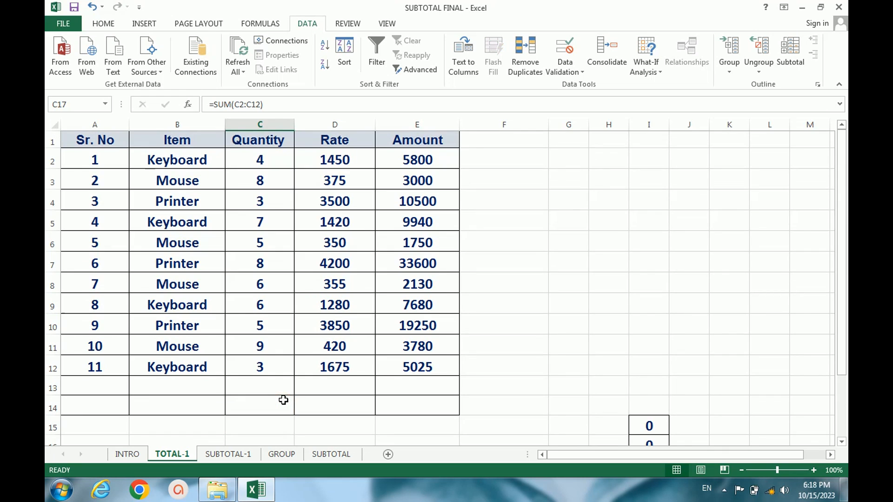
pyautogui.scroll(-1, 285, 399)
pyautogui.scroll(1, 376, 396)
pyautogui.scroll(-2, 379, 406)
pyautogui.scroll(2, 379, 407)
pyautogui.moveTo(94, 144); pyautogui.dragTo(422, 359)
pyautogui.click(368, 260)
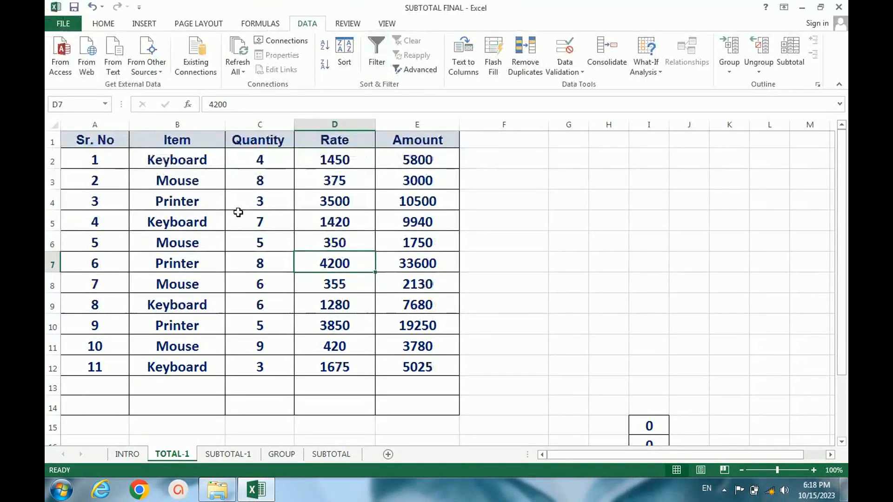
pyautogui.click(91, 381)
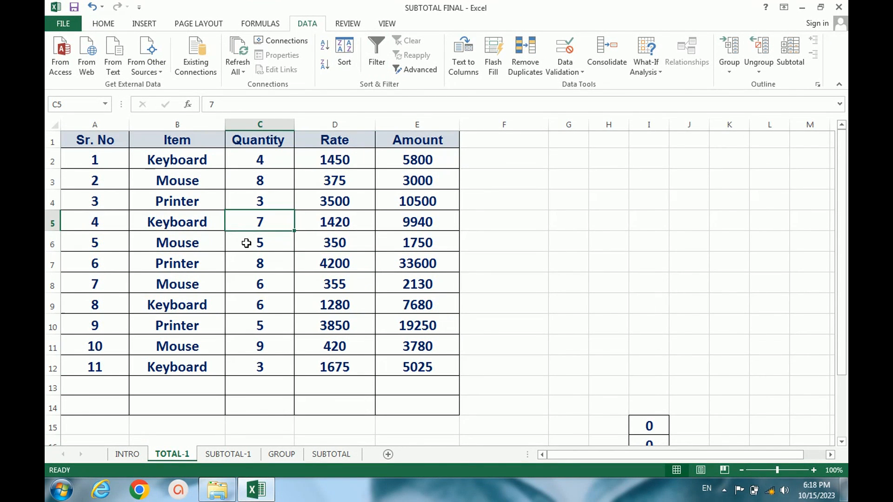
# Turn on filtering for the item table in A1:E12
pyautogui.moveTo(98, 142); pyautogui.dragTo(409, 371)
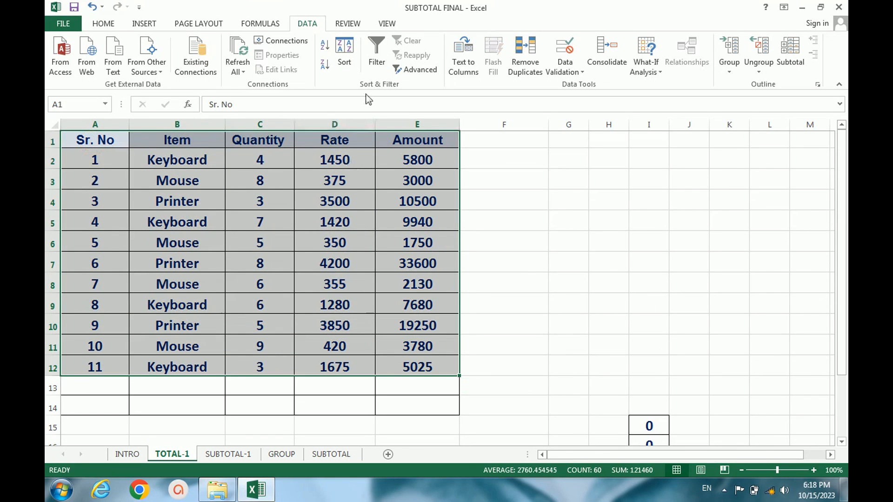
pyautogui.click(378, 52)
pyautogui.click(260, 242)
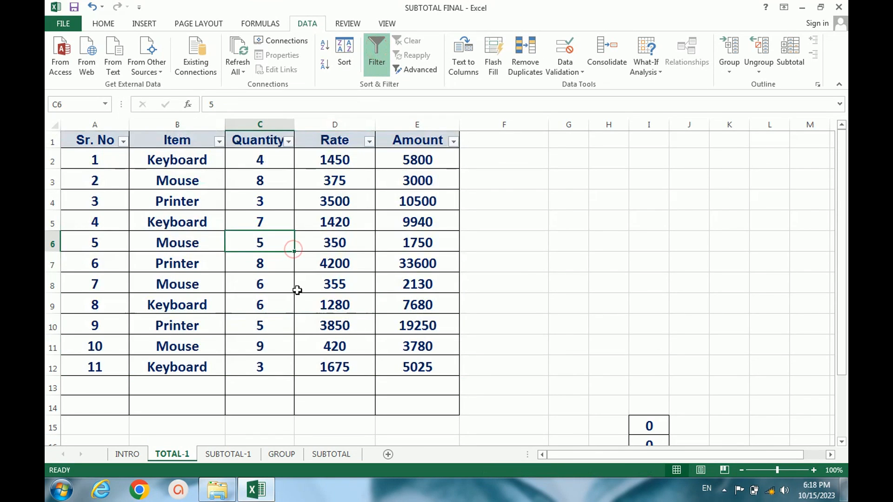
# Filter the Item column to show only the Keyboard rows
pyautogui.click(218, 142)
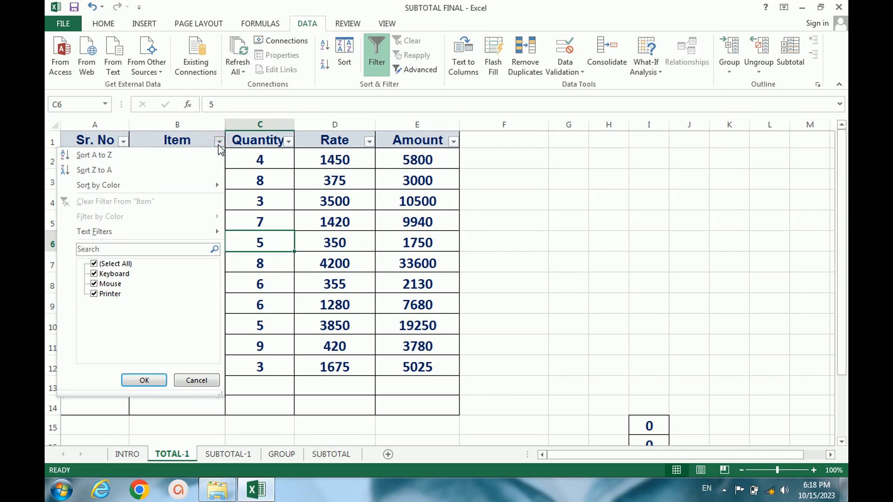
pyautogui.click(218, 145)
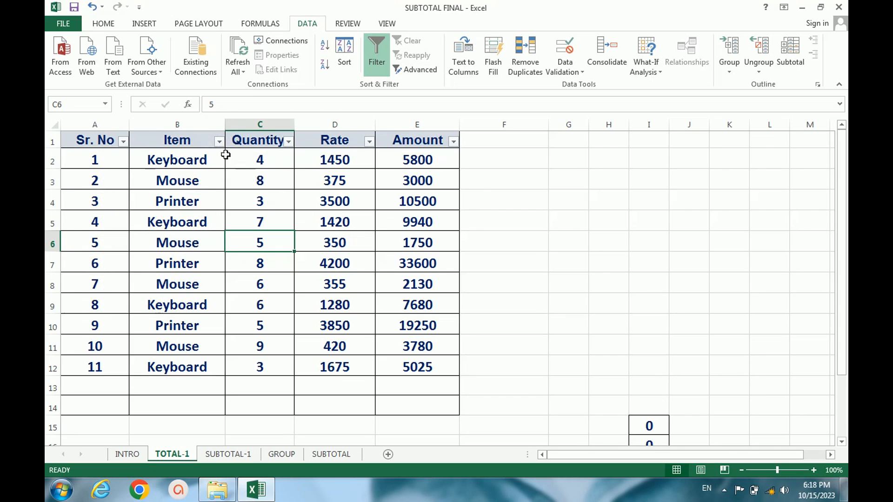
pyautogui.click(219, 142)
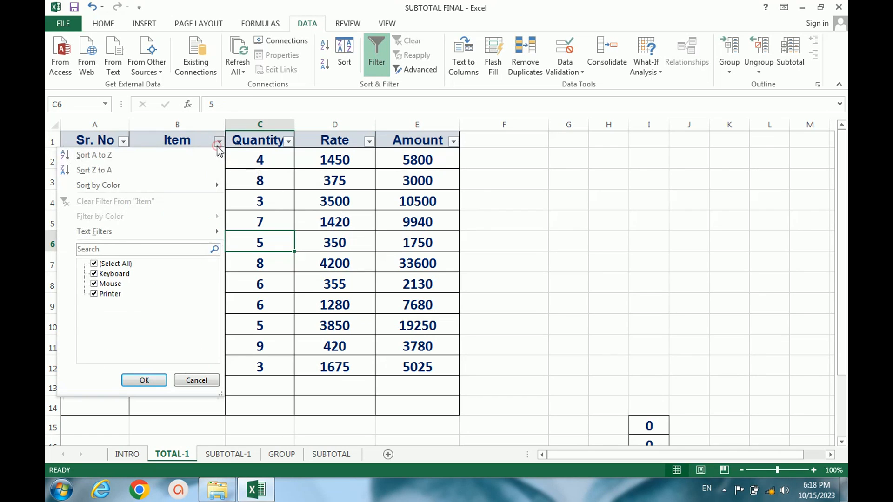
pyautogui.click(116, 264)
pyautogui.click(120, 275)
pyautogui.click(144, 380)
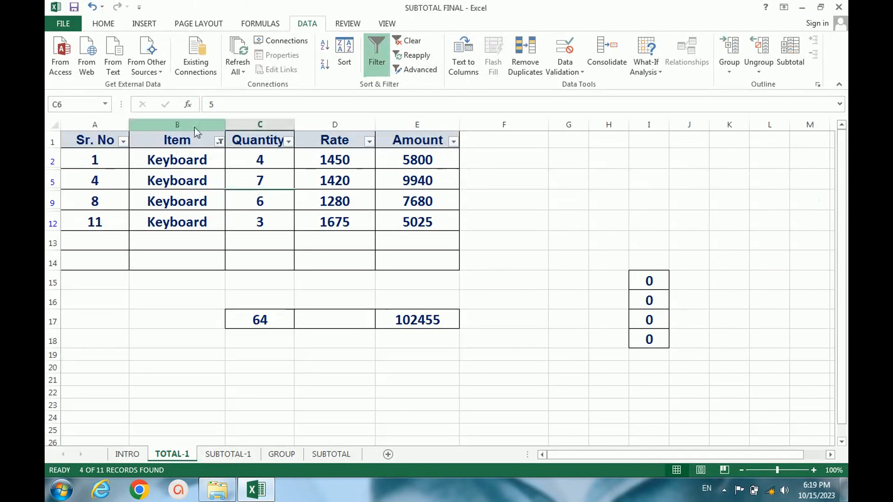
# Remove the filter from the item table and clear the totals in C17:E17
pyautogui.click(399, 277)
pyautogui.click(371, 70)
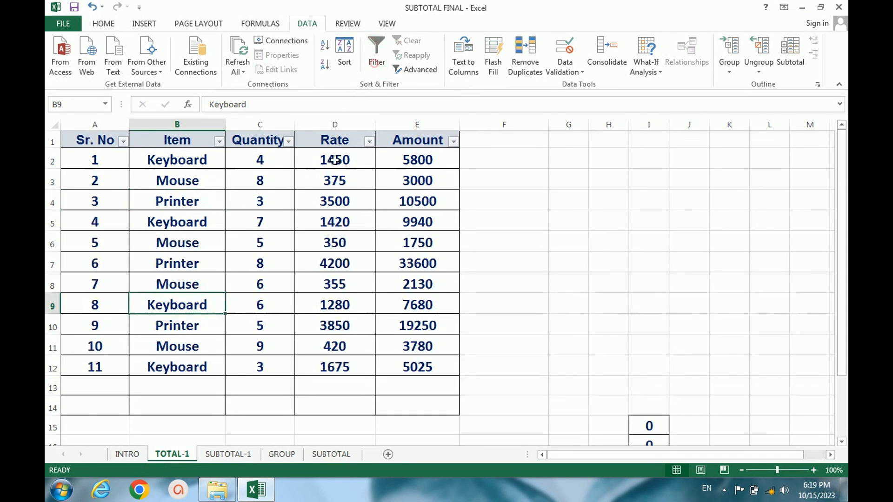
pyautogui.scroll(-1, 290, 336)
pyautogui.scroll(-2, 290, 336)
pyautogui.moveTo(272, 344); pyautogui.dragTo(435, 344)
pyautogui.press('Delete')
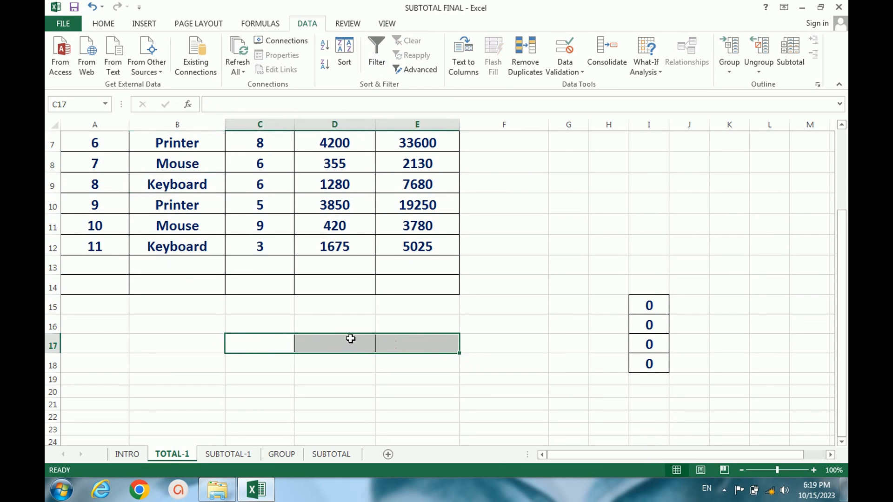
# Clear the serial numbers in A2:A12 of the Sr. No column
pyautogui.scroll(2, 306, 303)
pyautogui.moveTo(110, 159); pyautogui.dragTo(117, 369)
pyautogui.press('Delete')
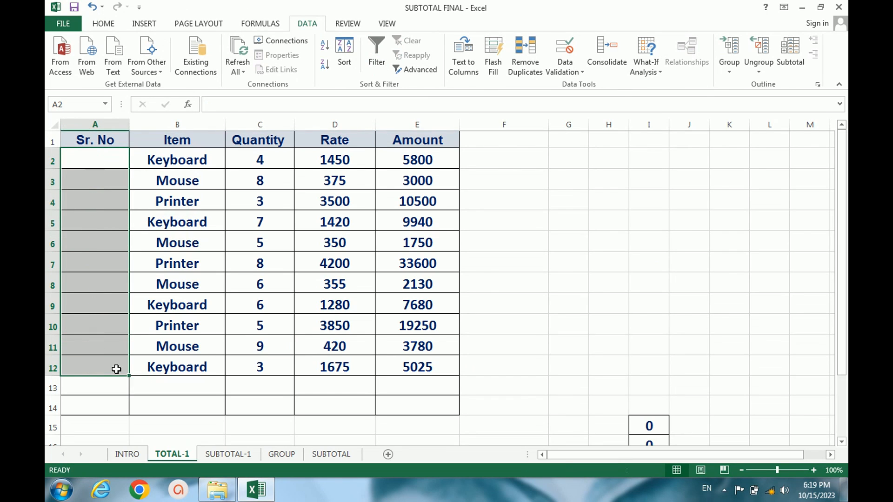
pyautogui.click(95, 160)
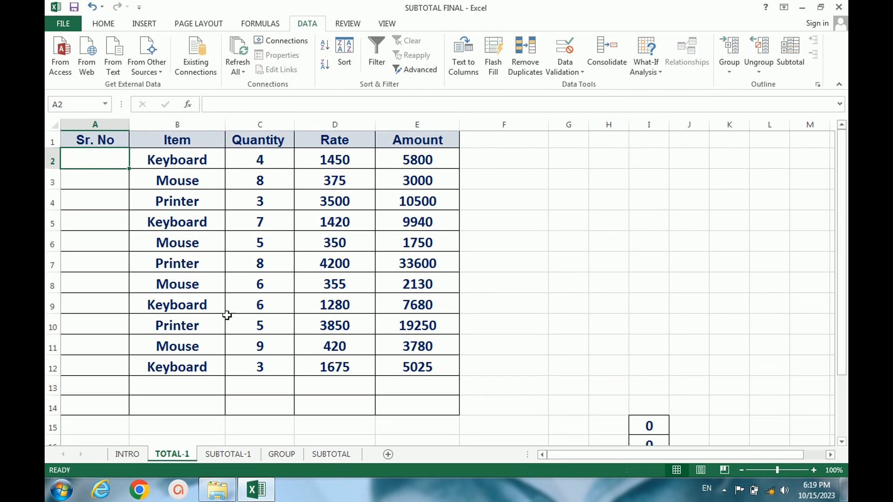
# Enter =SUBTOTAL(9,E2:E12) in E17 to total the Amount column
pyautogui.scroll(-1, 403, 207)
pyautogui.scroll(1, 405, 203)
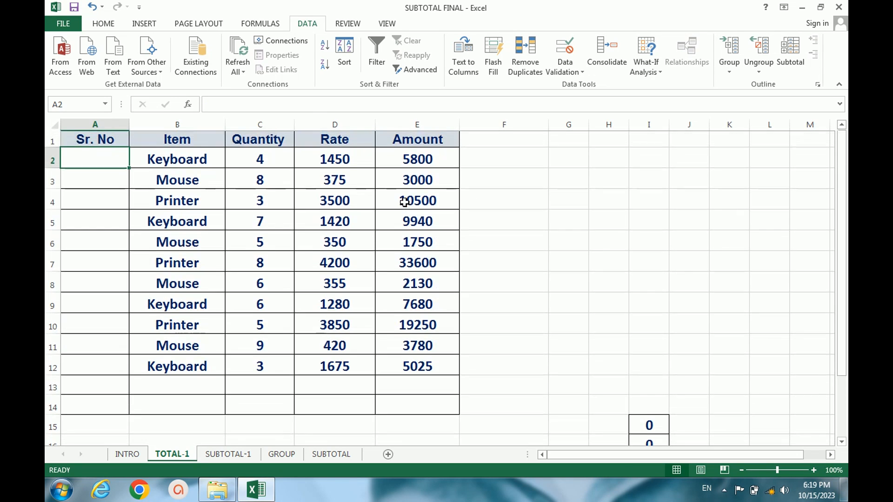
pyautogui.scroll(-1, 396, 289)
pyautogui.click(409, 412)
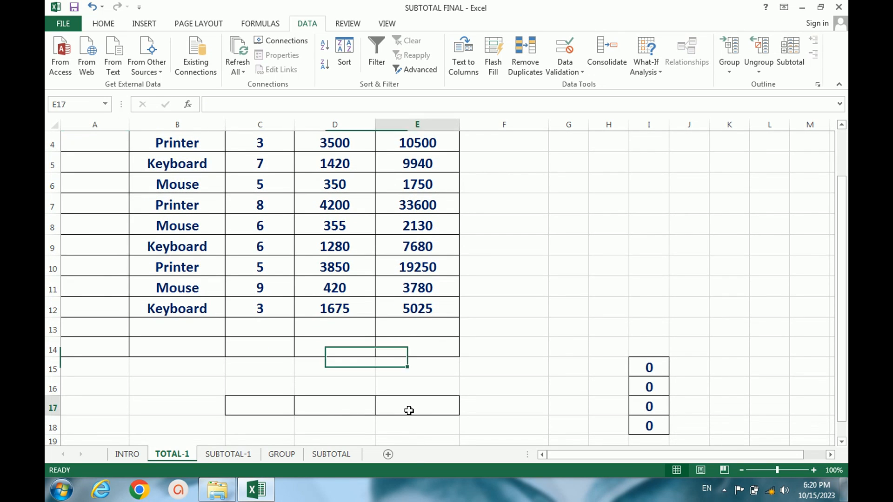
pyautogui.write('=')
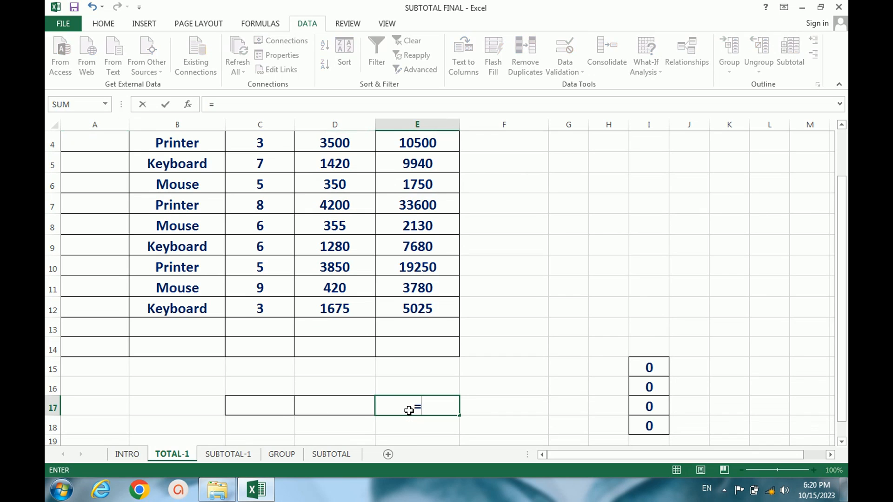
pyautogui.write('SUBTOTAL')
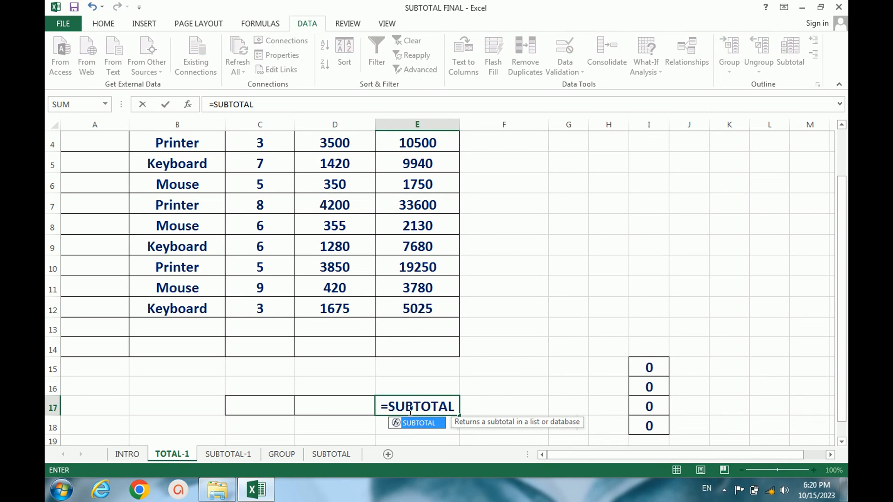
pyautogui.write('(')
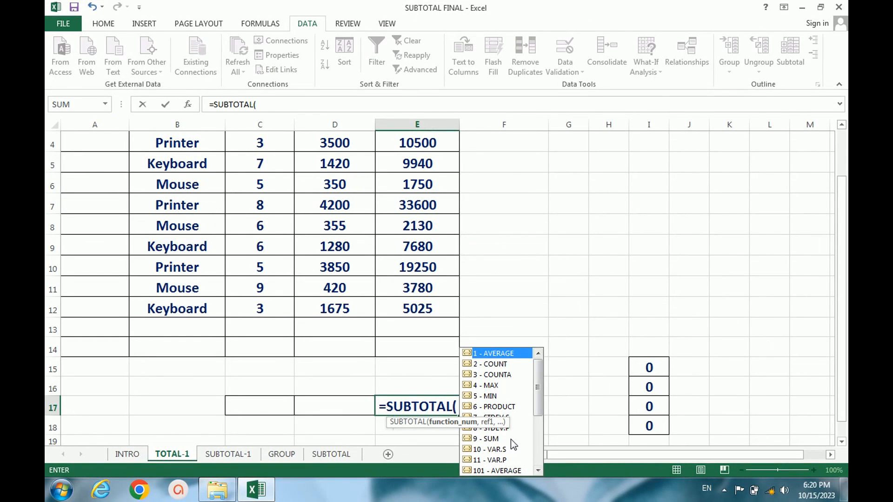
pyautogui.doubleClick(488, 439)
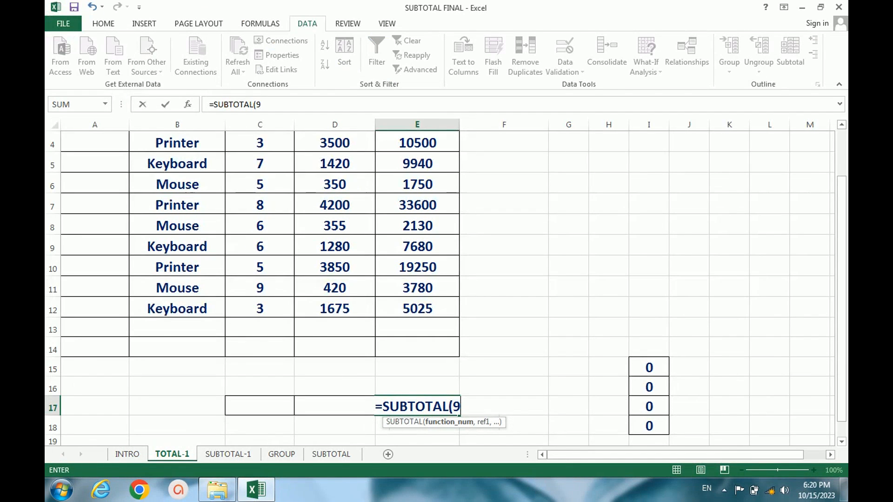
pyautogui.write(',')
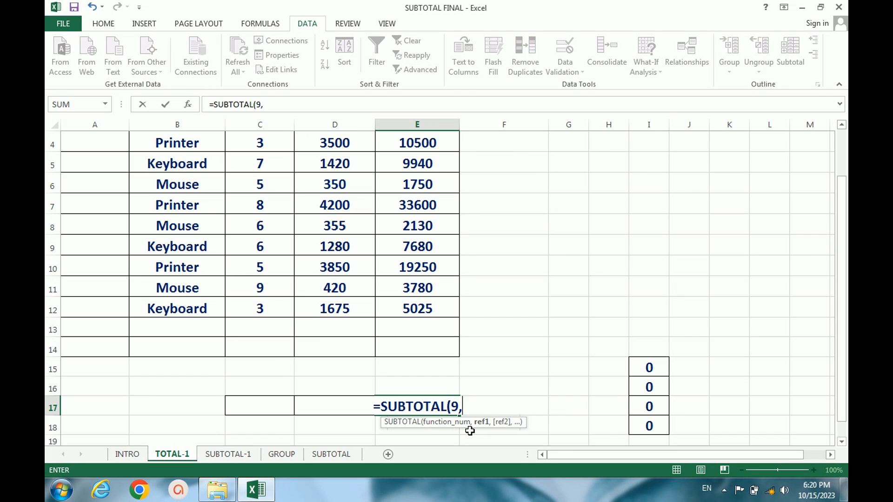
pyautogui.scroll(1, 442, 225)
pyautogui.moveTo(428, 160); pyautogui.dragTo(408, 362)
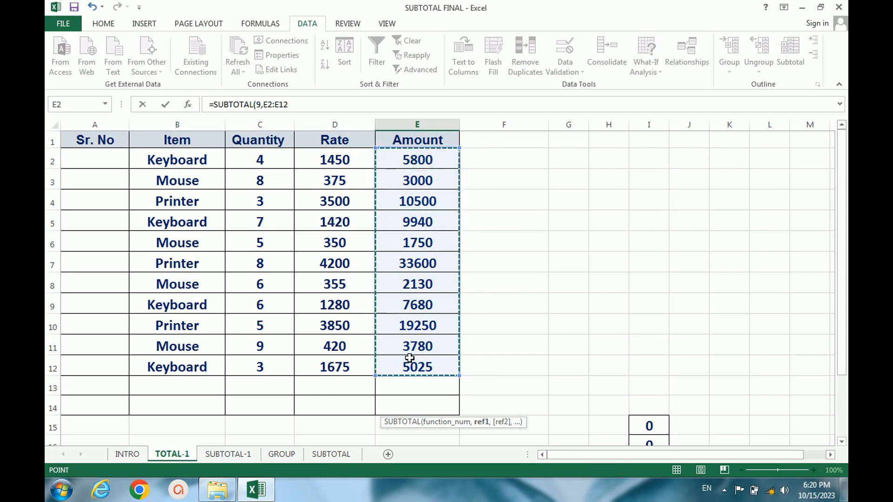
pyautogui.press('Return')
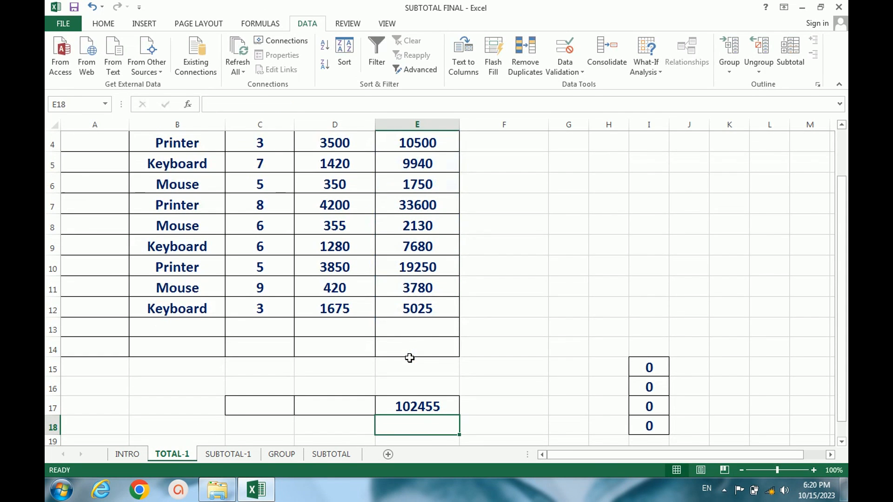
pyautogui.scroll(1, 409, 358)
pyautogui.scroll(-1, 409, 363)
pyautogui.click(414, 408)
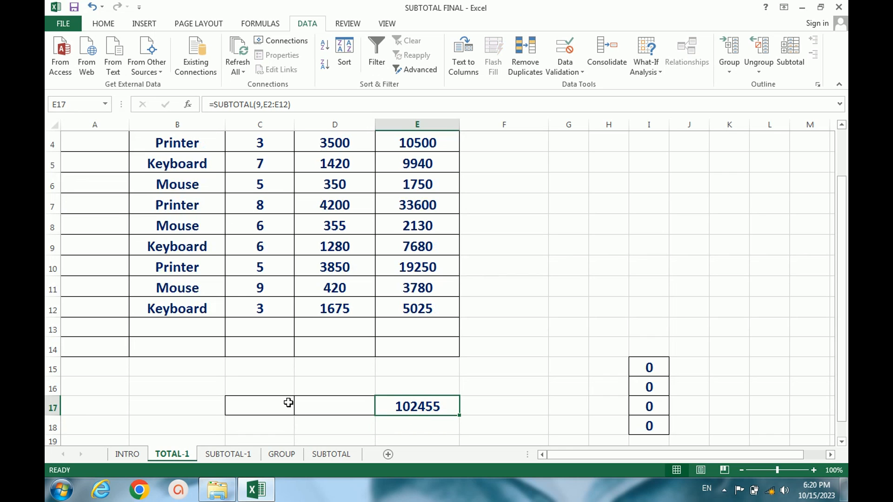
# Enter =SUBTOTAL(9,C2:C12) in C17 to total the Quantity column
pyautogui.scroll(1, 289, 361)
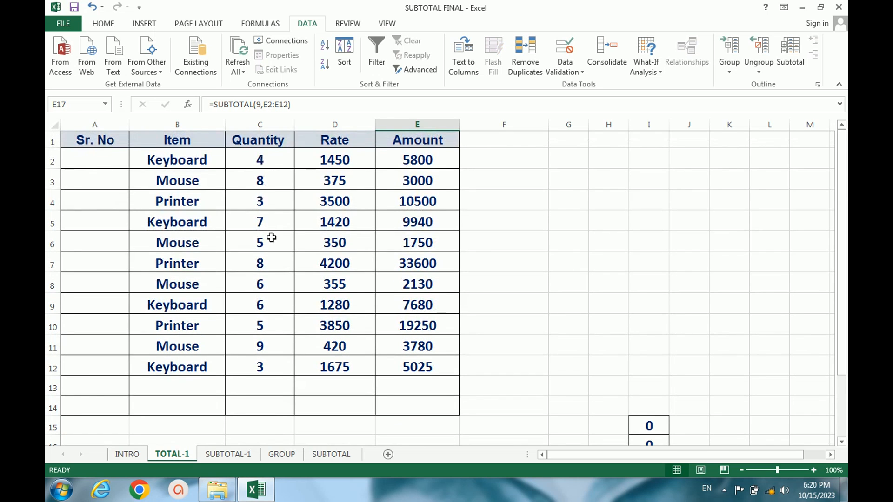
pyautogui.scroll(-1, 262, 372)
pyautogui.click(253, 405)
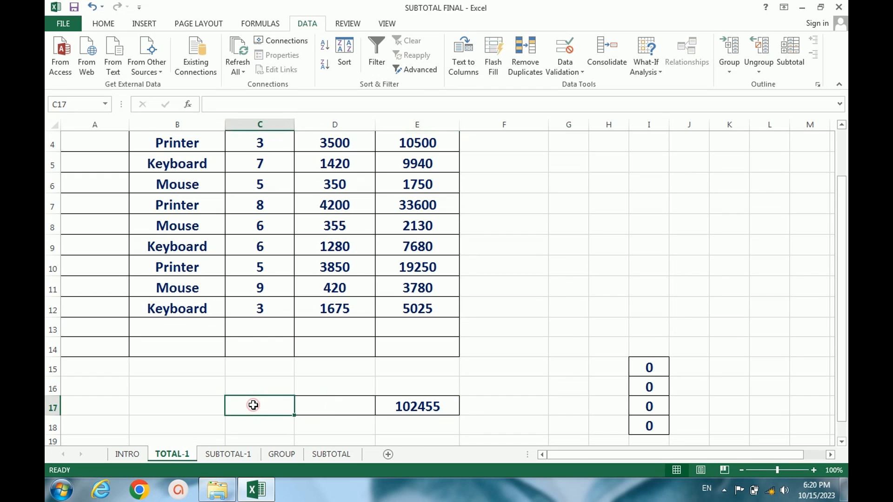
pyautogui.write('=')
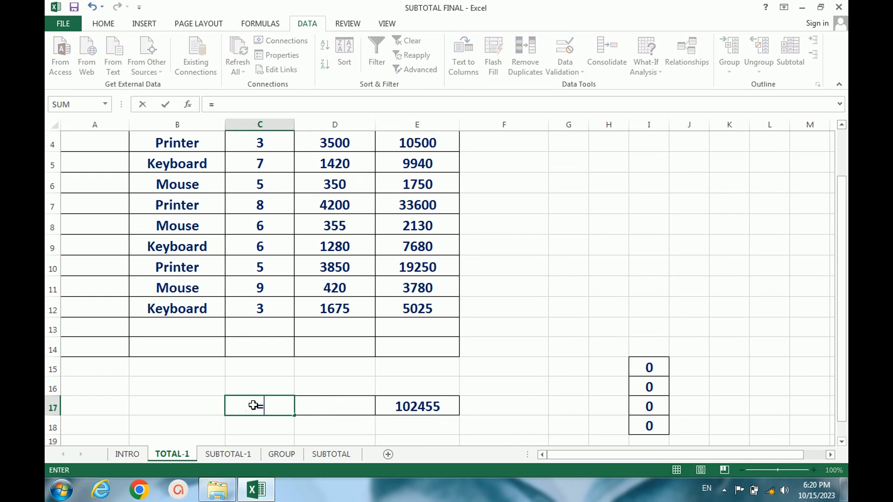
pyautogui.write('SUB')
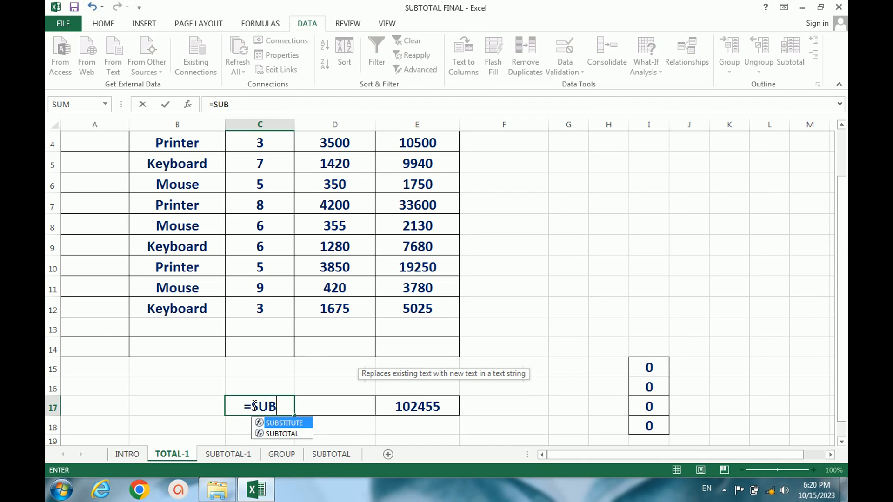
pyautogui.write('TOTAL')
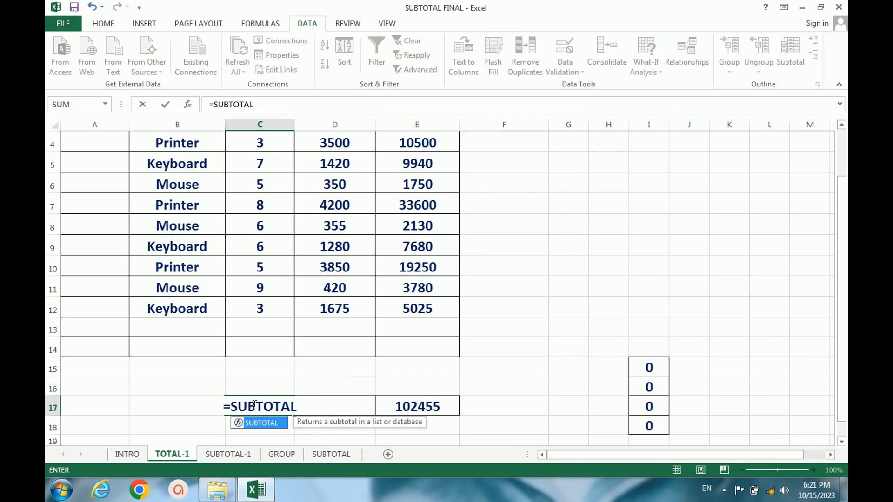
pyautogui.write('(')
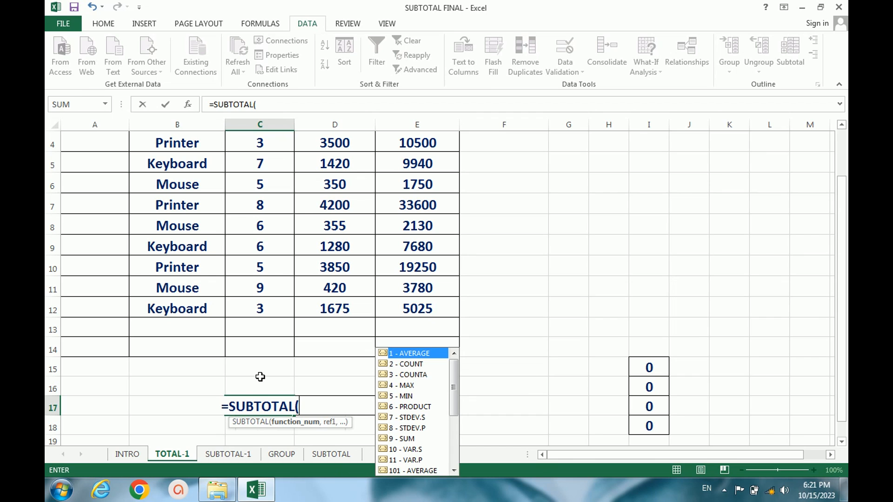
pyautogui.doubleClick(402, 440)
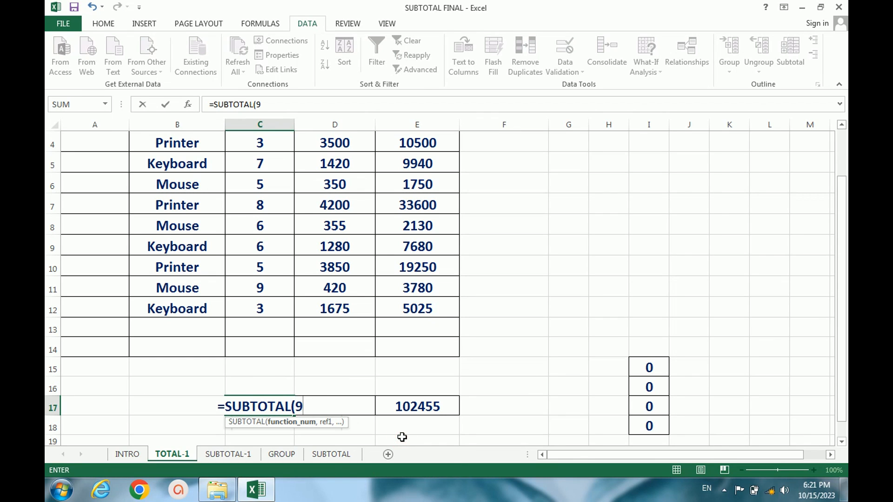
pyautogui.write(',')
pyautogui.scroll(1, 256, 182)
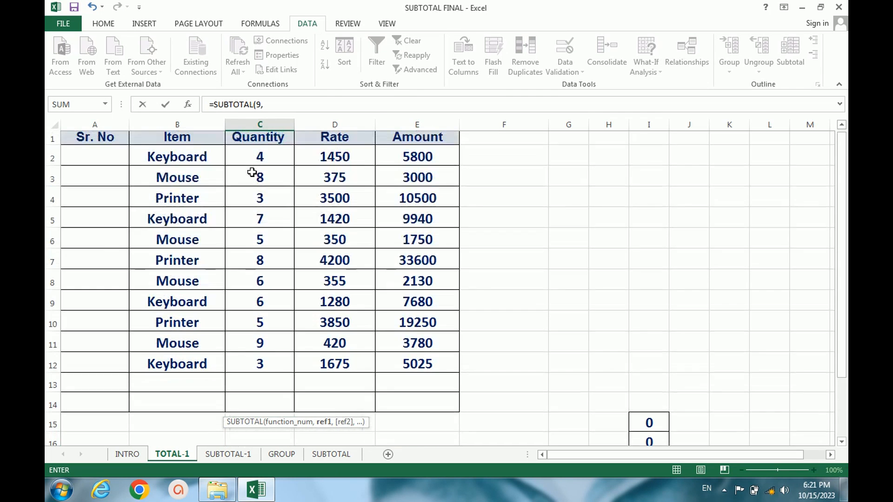
pyautogui.click(260, 162)
pyautogui.moveTo(260, 172); pyautogui.dragTo(263, 358)
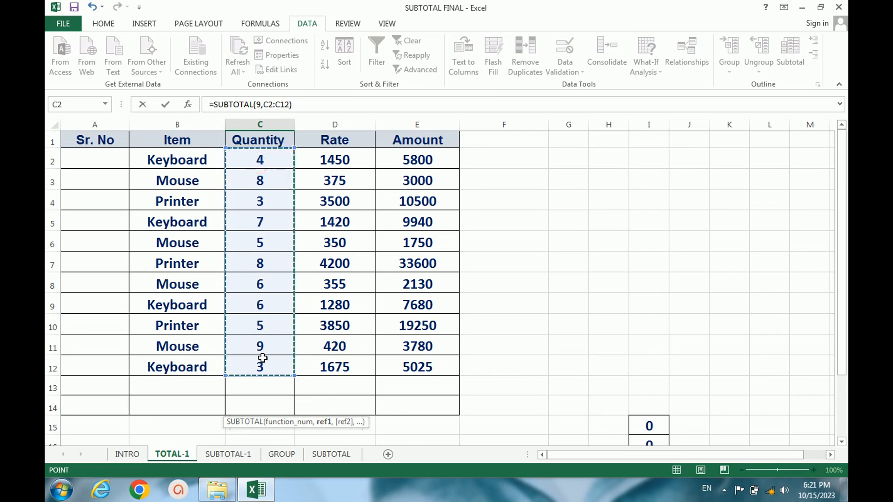
pyautogui.write(')')
pyautogui.press('Return')
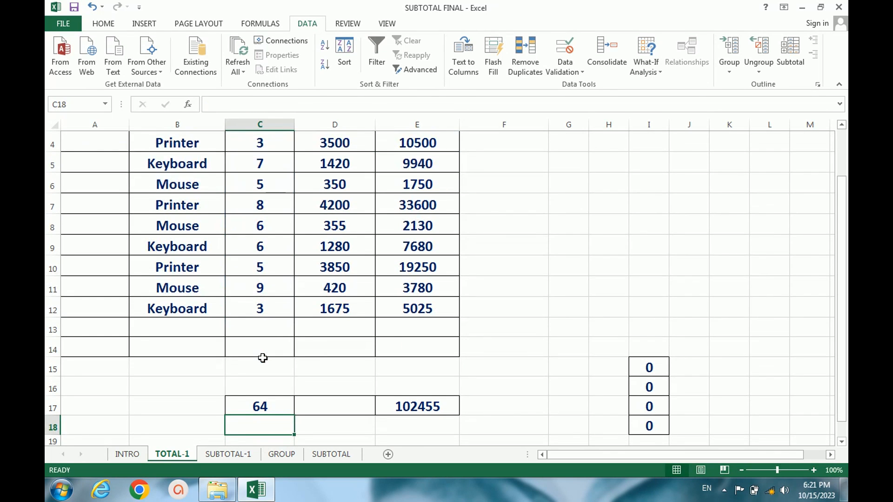
# Turn on filtering for the item table in A1:E12 with the SUBTOTAL formulas in place
pyautogui.scroll(1, 265, 307)
pyautogui.scroll(-1, 266, 325)
pyautogui.scroll(1, 269, 399)
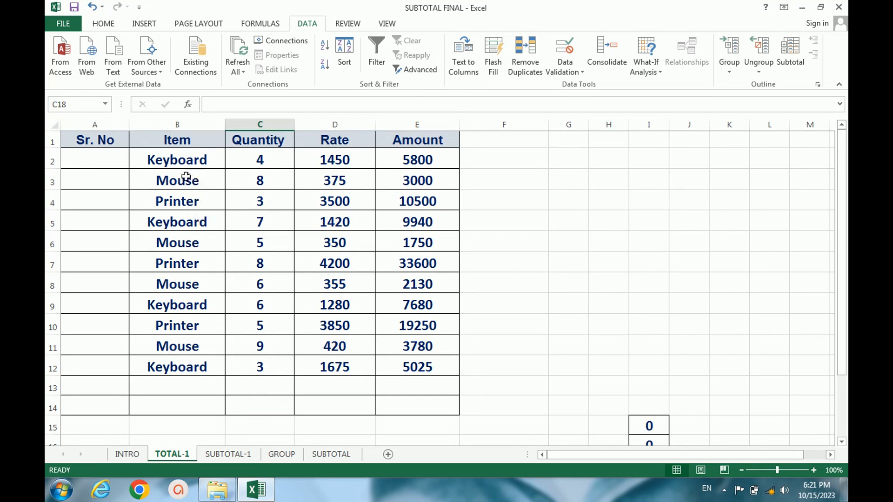
pyautogui.click(119, 148)
pyautogui.moveTo(120, 153)
pyautogui.mouseDown()
pyautogui.moveTo(422, 381)
pyautogui.moveTo(431, 367)
pyautogui.mouseUp()
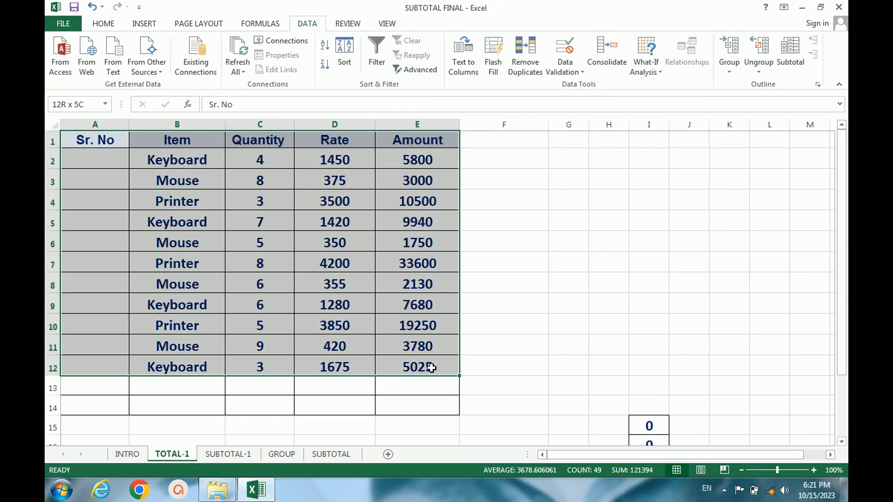
pyautogui.click(375, 52)
# Filter the Item column to show only the Keyboard rows
pyautogui.click(215, 155)
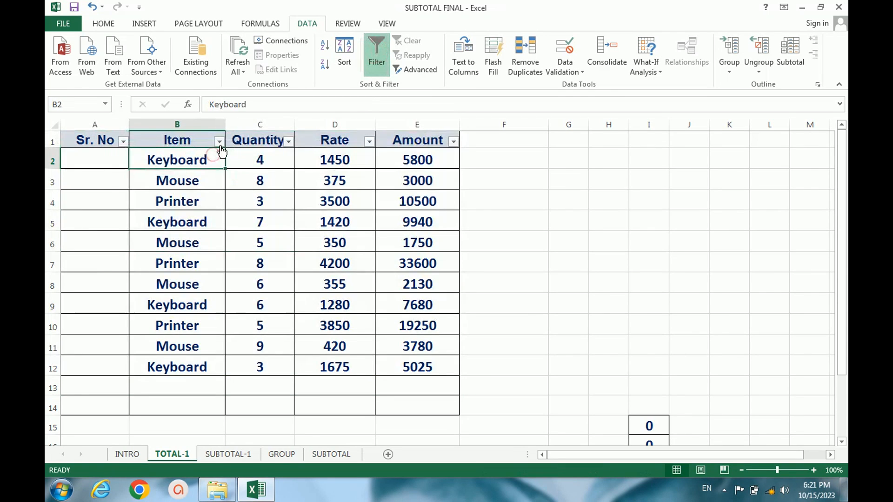
pyautogui.click(219, 142)
pyautogui.click(109, 265)
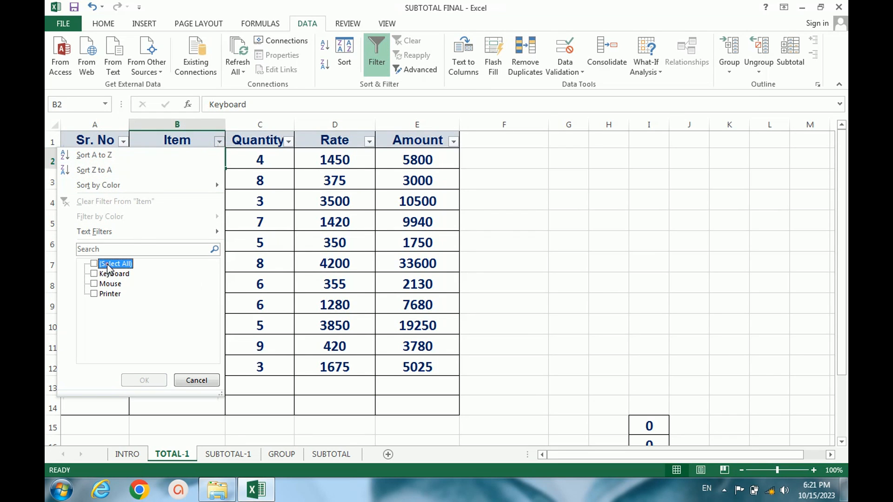
pyautogui.click(111, 274)
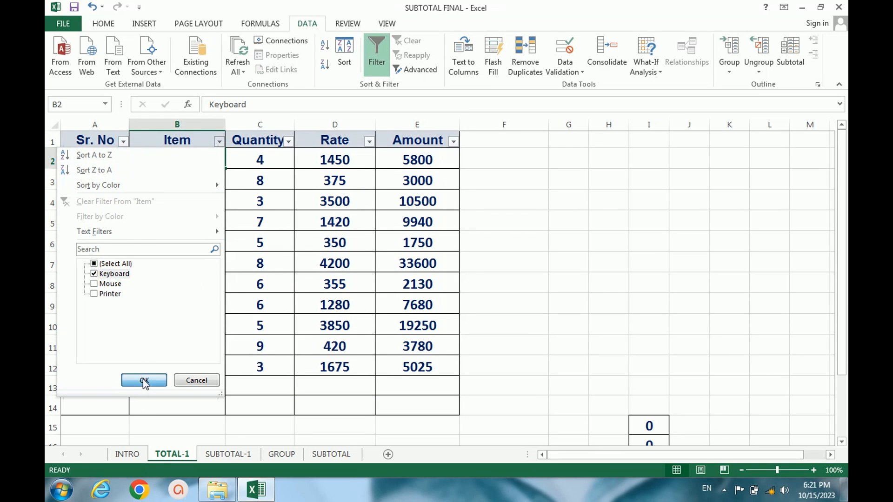
pyautogui.click(144, 381)
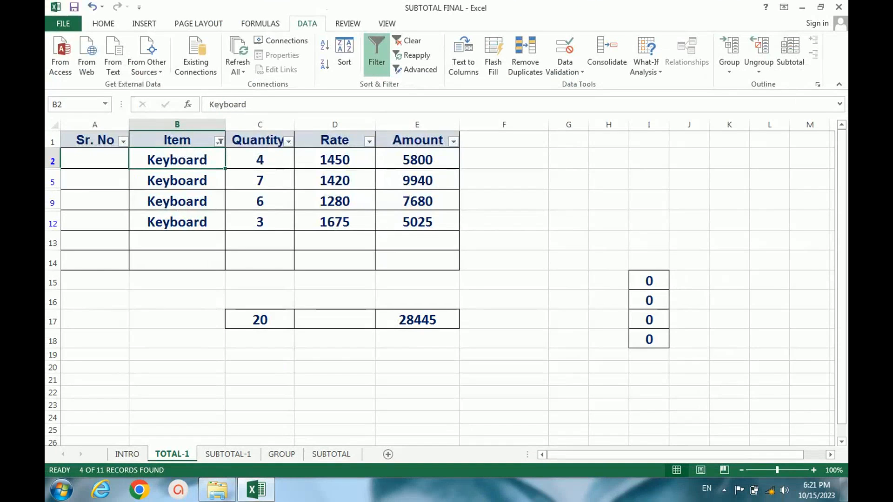
# Switch the Item column filter from Keyboard to only the Mouse rows
pyautogui.click(219, 141)
pyautogui.click(112, 274)
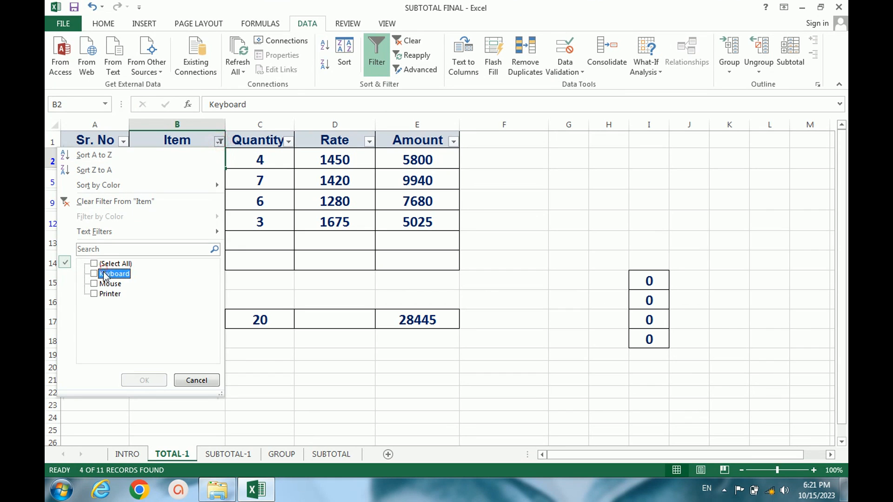
pyautogui.click(110, 284)
pyautogui.click(132, 382)
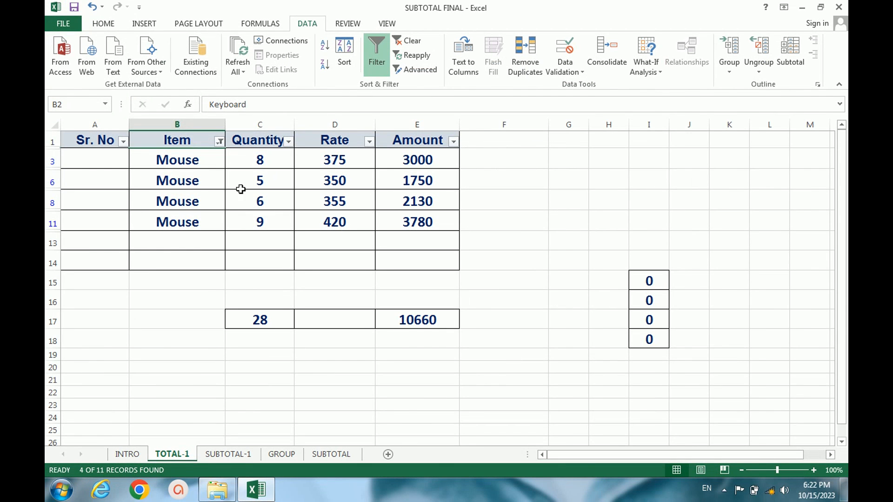
# Remove the filter from the item table so all rows are shown
pyautogui.click(302, 123)
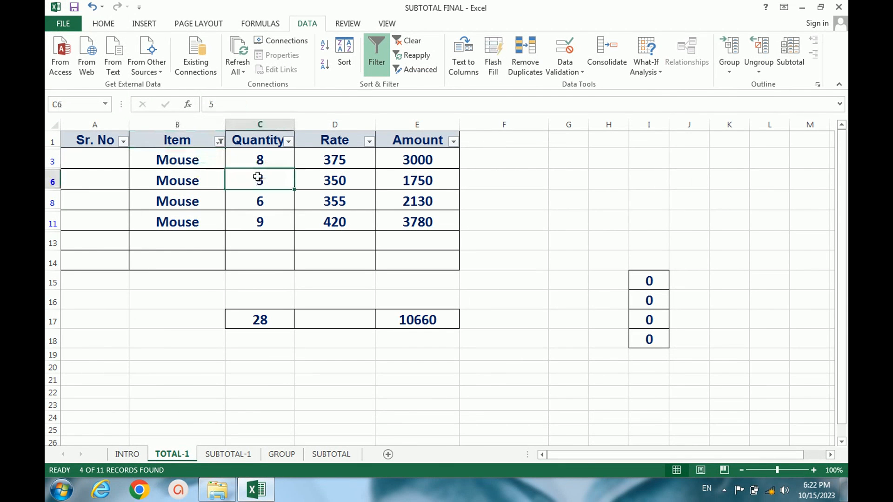
pyautogui.click(377, 58)
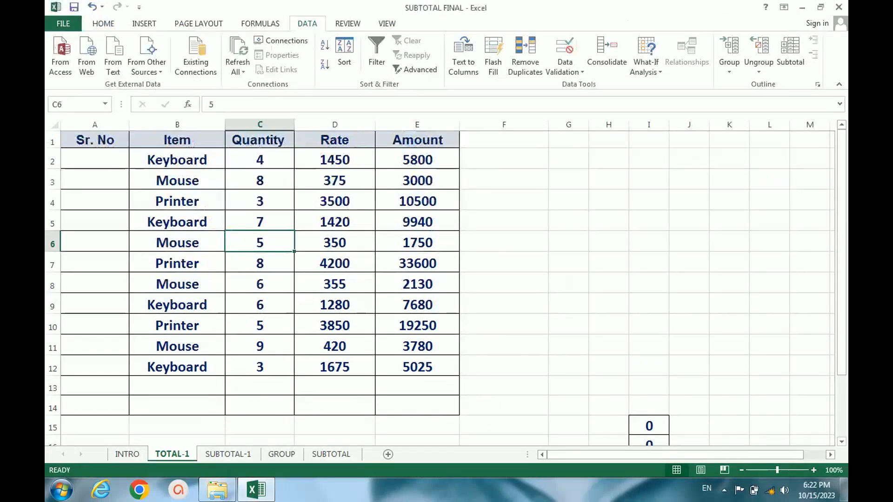
# Write the formula =SUBTOTAL(3,B2:B2) in cell A2, using COUNTA as the function
pyautogui.click(88, 158)
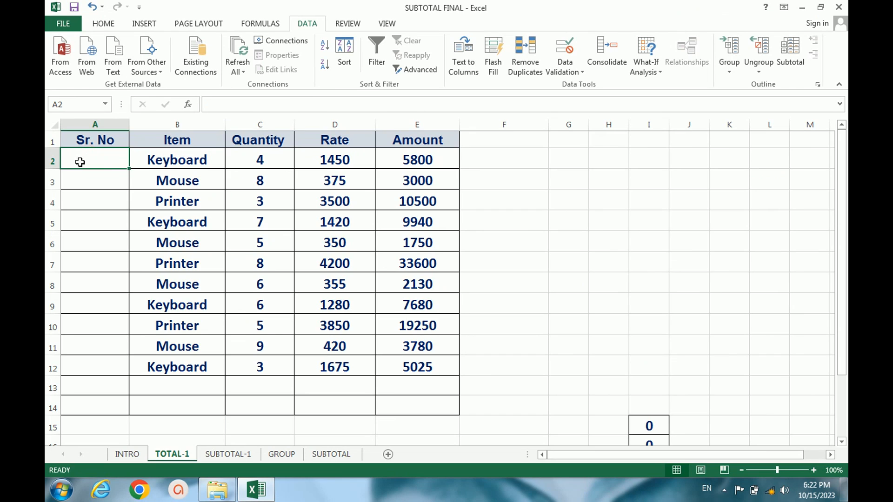
pyautogui.write('=SUB')
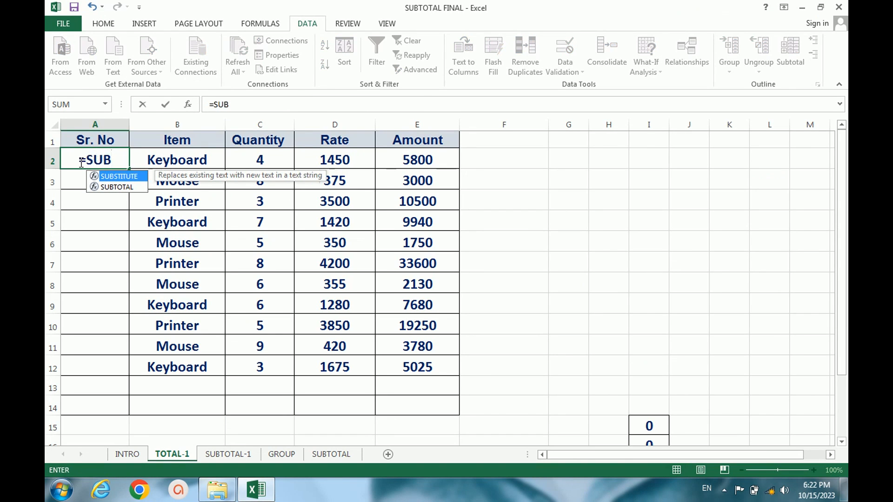
pyautogui.write('TOTAL')
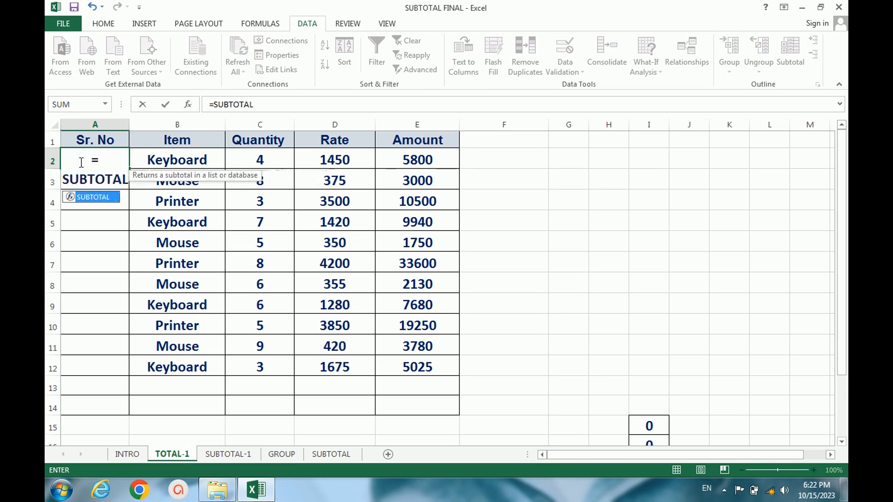
pyautogui.write('(')
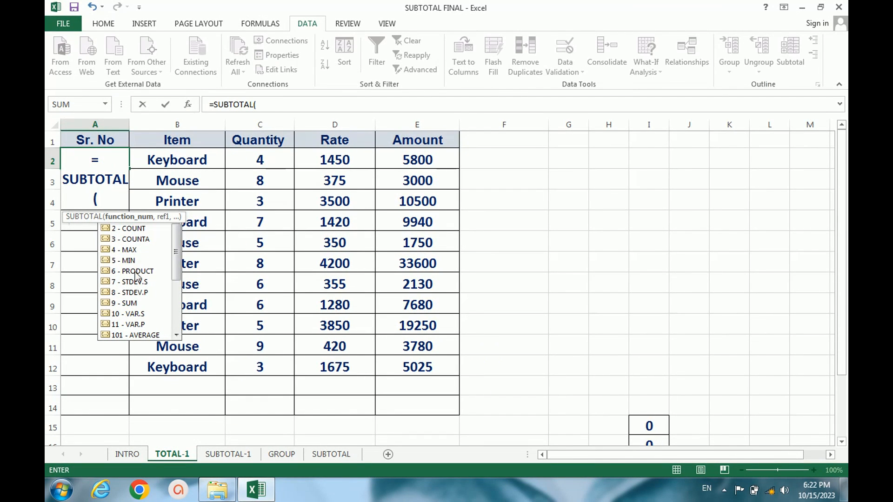
pyautogui.doubleClick(134, 240)
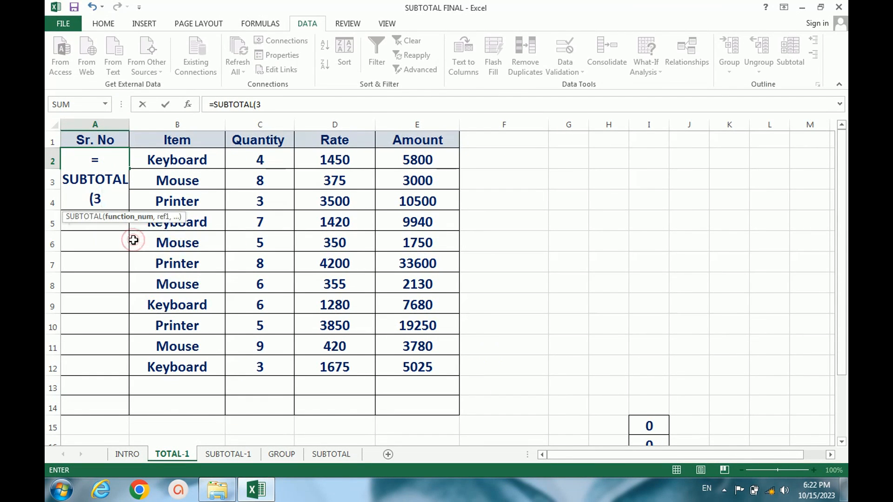
pyautogui.write(',')
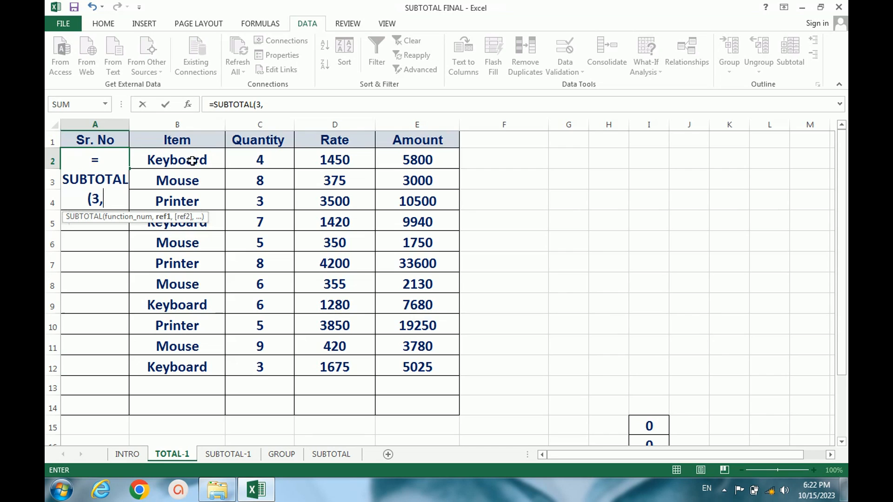
pyautogui.write('B')
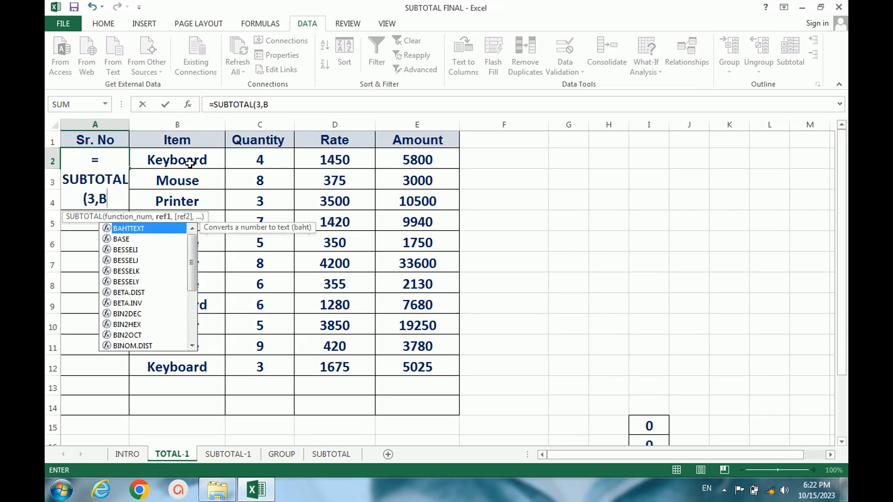
pyautogui.write('2:')
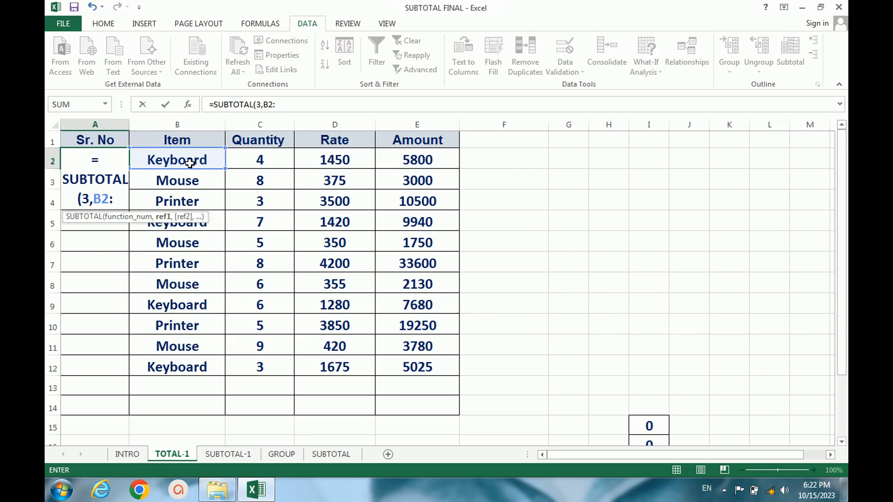
pyautogui.write('B2')
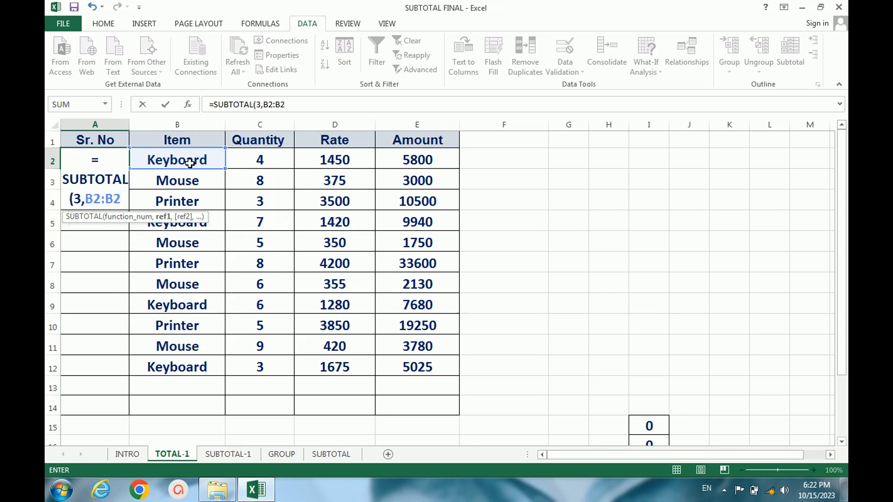
pyautogui.write(')')
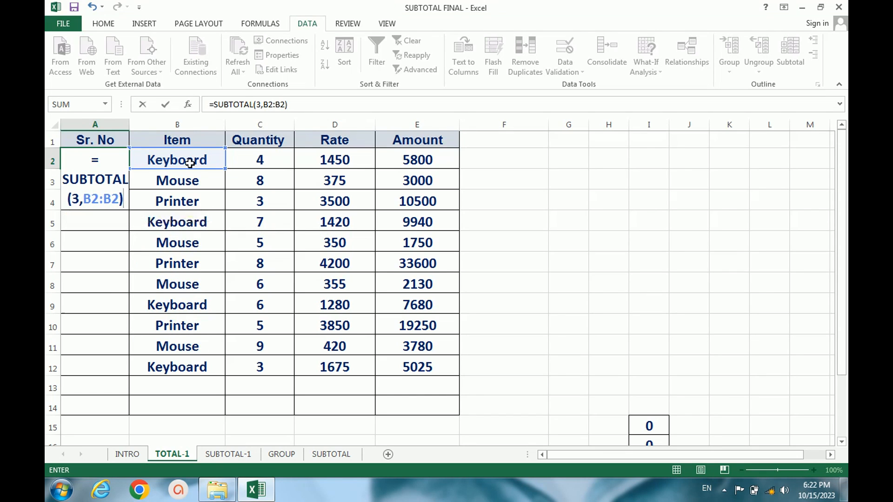
# Make the first B2 reference absolute so the formula in A2 reads =SUBTOTAL(3,$B$2:B2), and enter it
pyautogui.click(92, 199)
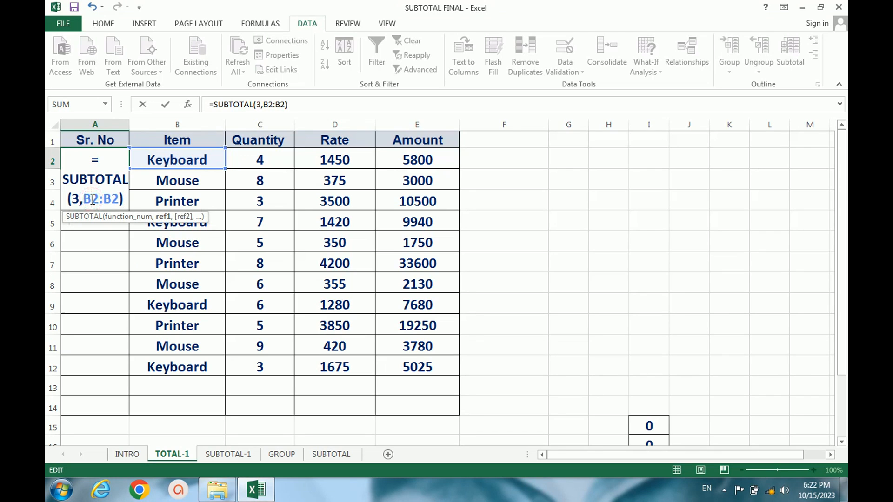
pyautogui.press('F4')
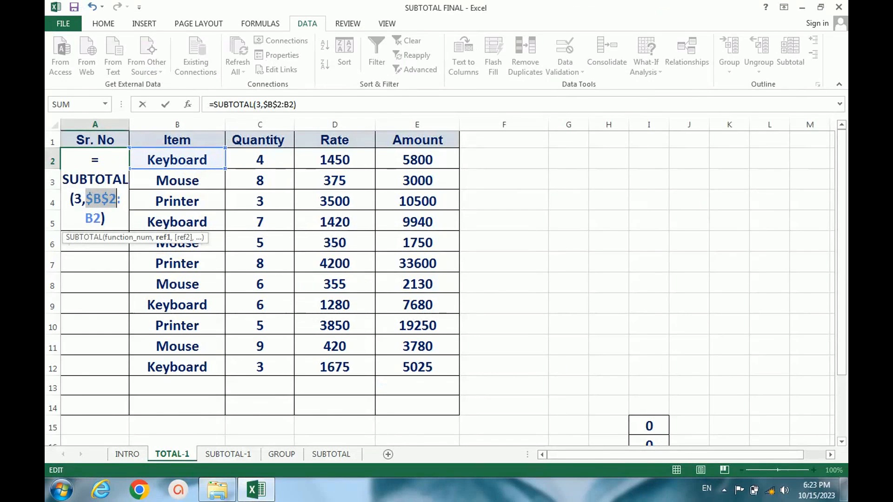
pyautogui.press('Return')
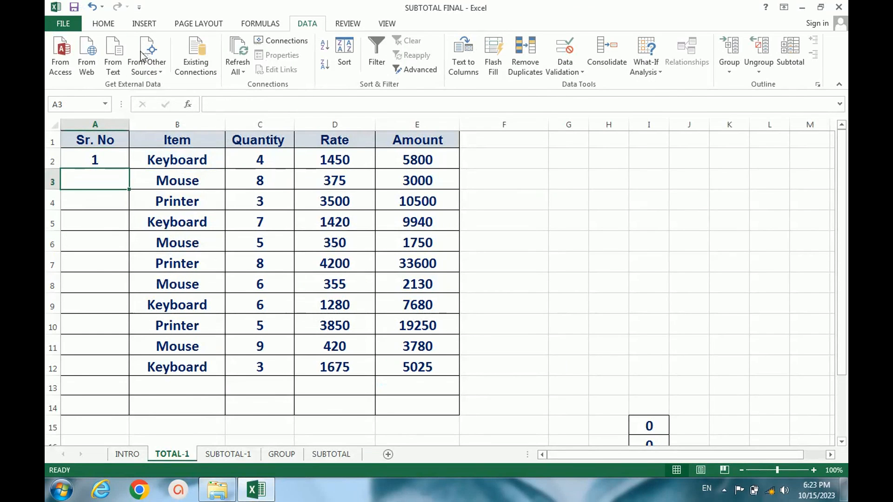
# Fill the serial number formula from A2 down to A12
pyautogui.click(115, 164)
pyautogui.moveTo(129, 168); pyautogui.dragTo(123, 375)
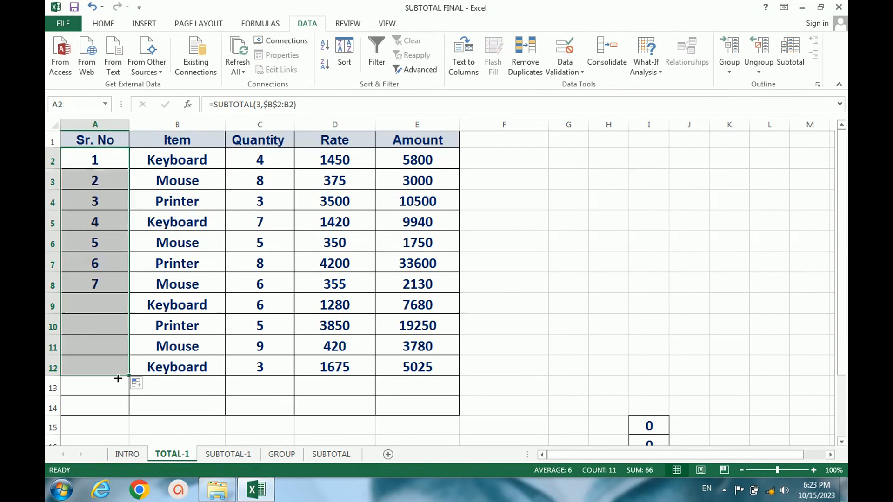
pyautogui.click(233, 313)
# Turn on filtering for the numbered table A1:E12 and filter the Item column to Keyboard only
pyautogui.moveTo(89, 140); pyautogui.dragTo(384, 370)
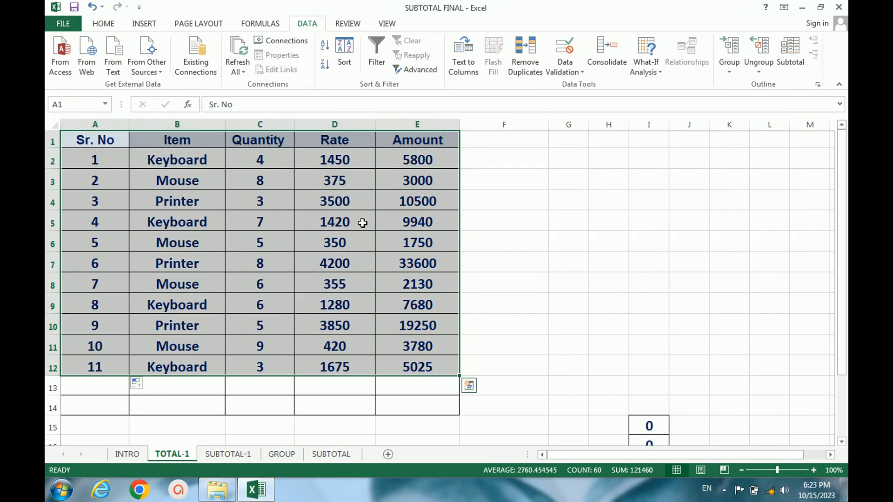
pyautogui.click(377, 55)
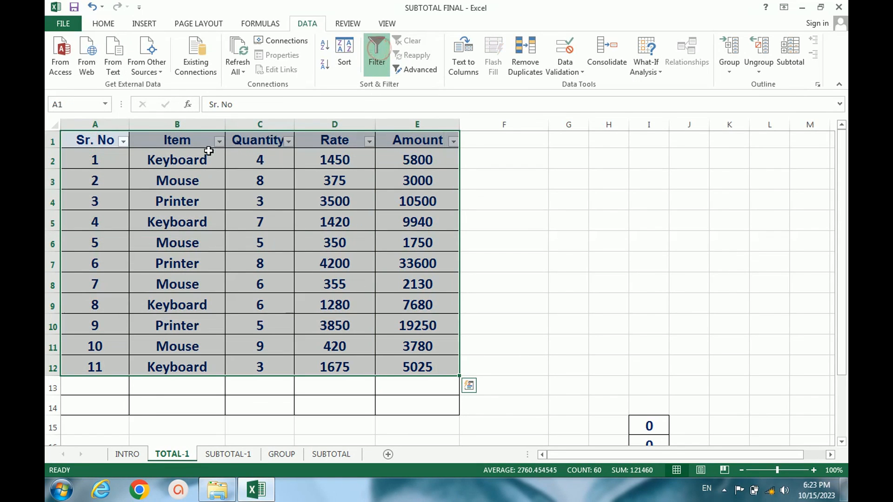
pyautogui.click(219, 142)
pyautogui.click(105, 264)
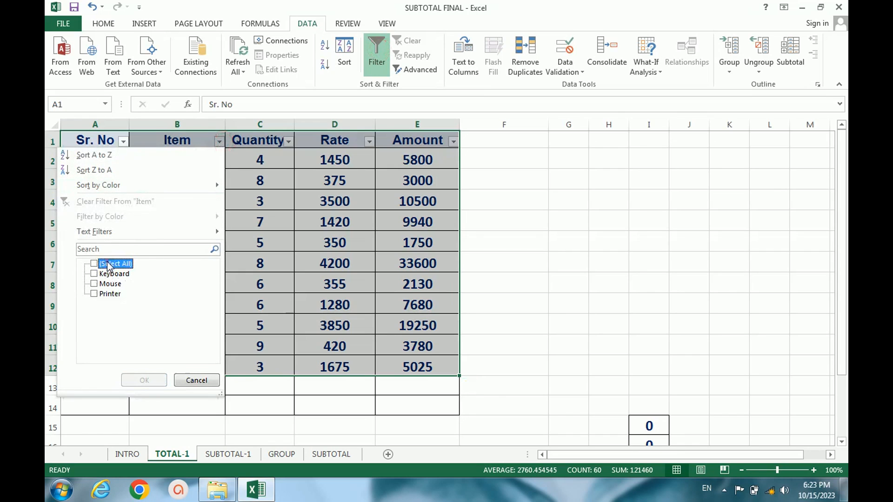
pyautogui.click(95, 274)
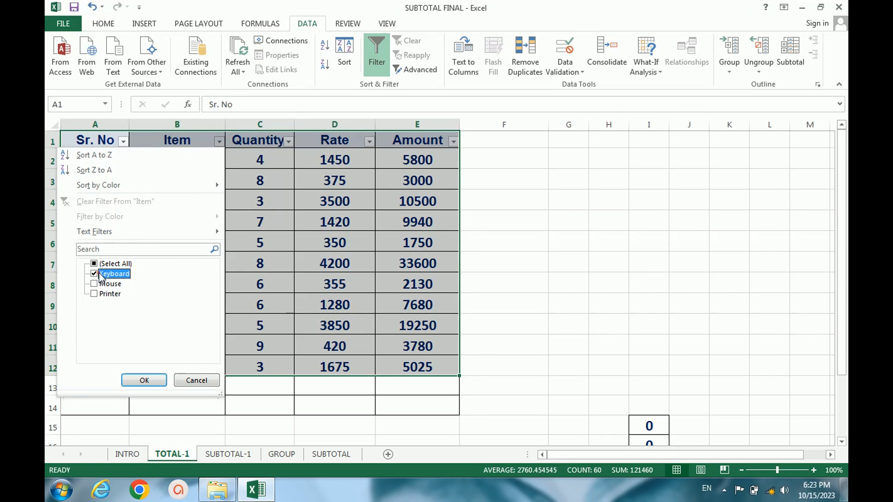
pyautogui.click(144, 381)
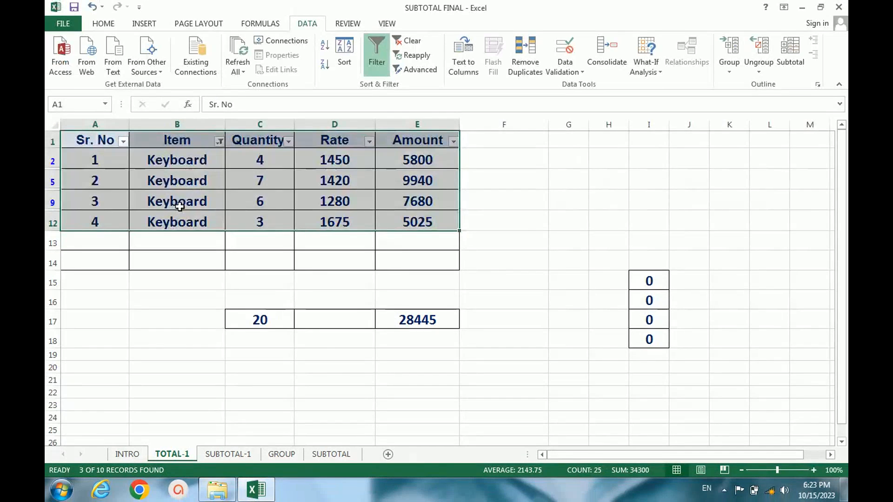
# Change the Item column filter from Keyboard to Mouse to test the serial numbers
pyautogui.click(372, 178)
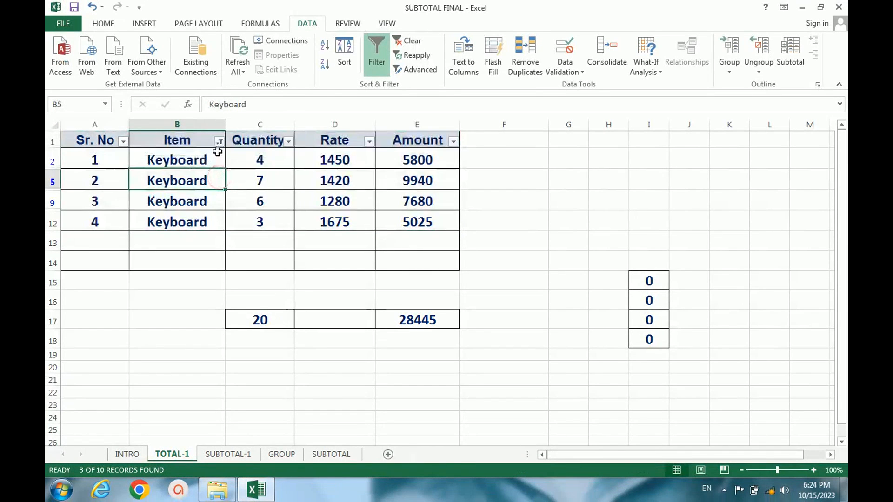
pyautogui.click(218, 141)
pyautogui.click(113, 274)
pyautogui.click(110, 284)
pyautogui.click(141, 386)
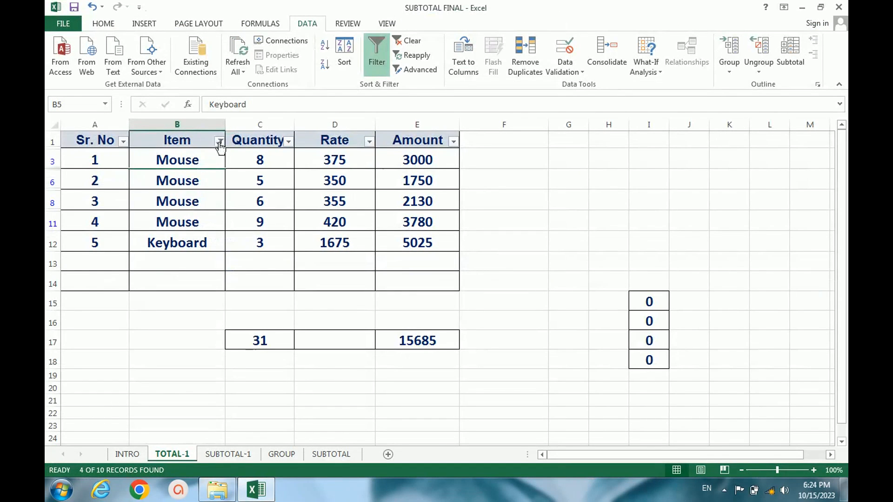
# Switch the Item column filter from Mouse back to Keyboard
pyautogui.click(394, 164)
pyautogui.click(94, 273)
pyautogui.click(95, 284)
pyautogui.click(144, 382)
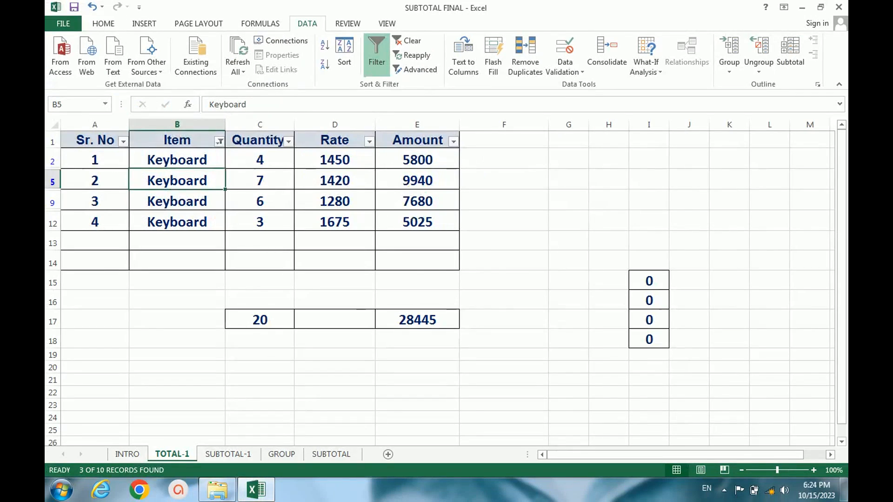
# Turn off filtering on the numbered item table to bring back all rows
pyautogui.click(384, 166)
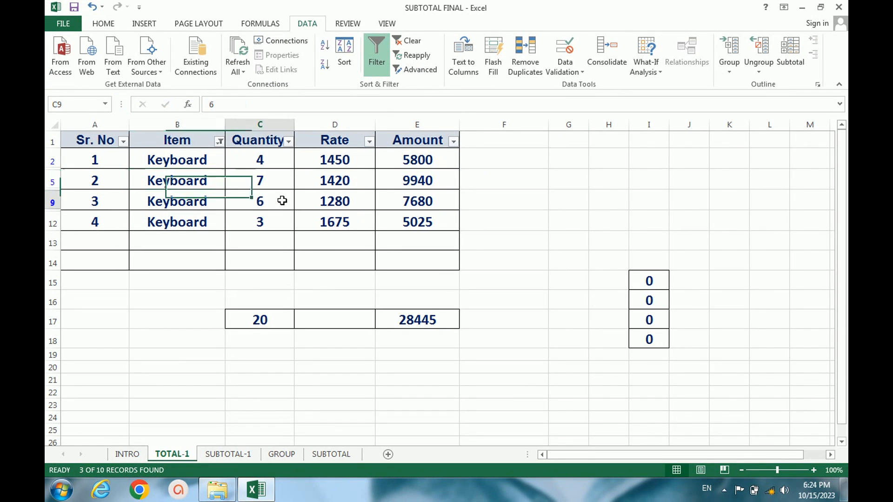
pyautogui.click(370, 58)
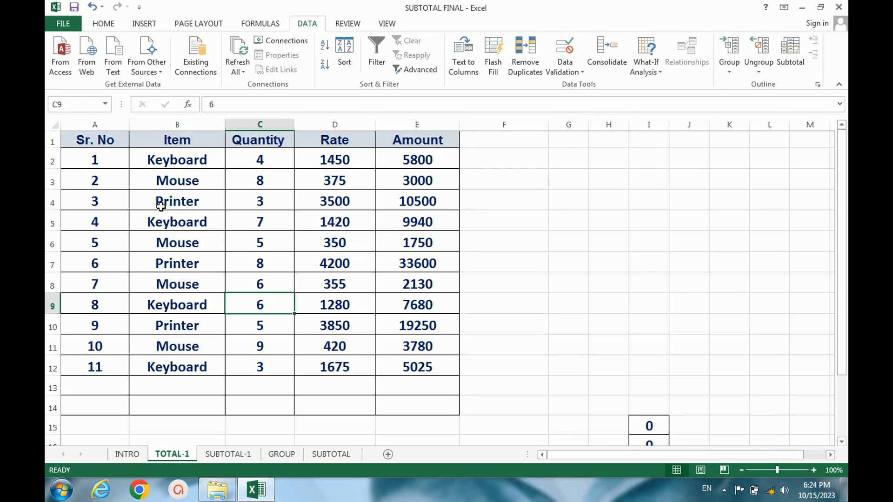
pyautogui.click(145, 191)
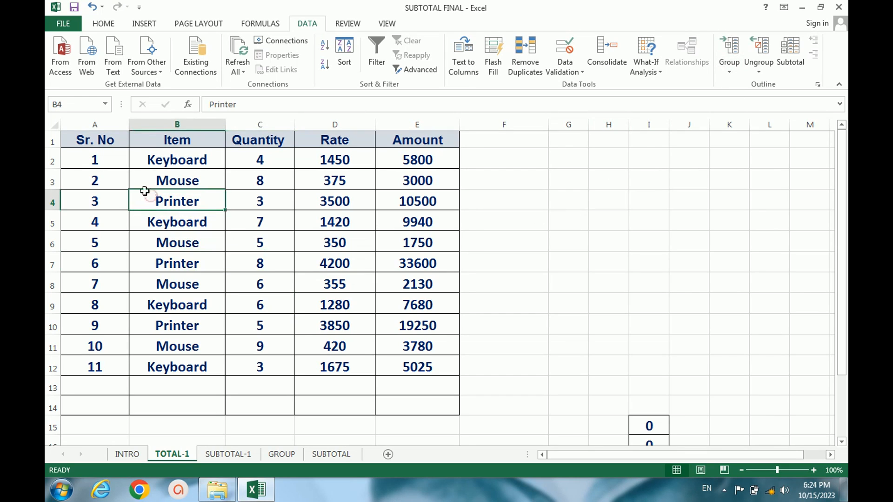
# Open the GROUP sheet and highlight its item table in A1:E12
pyautogui.click(282, 455)
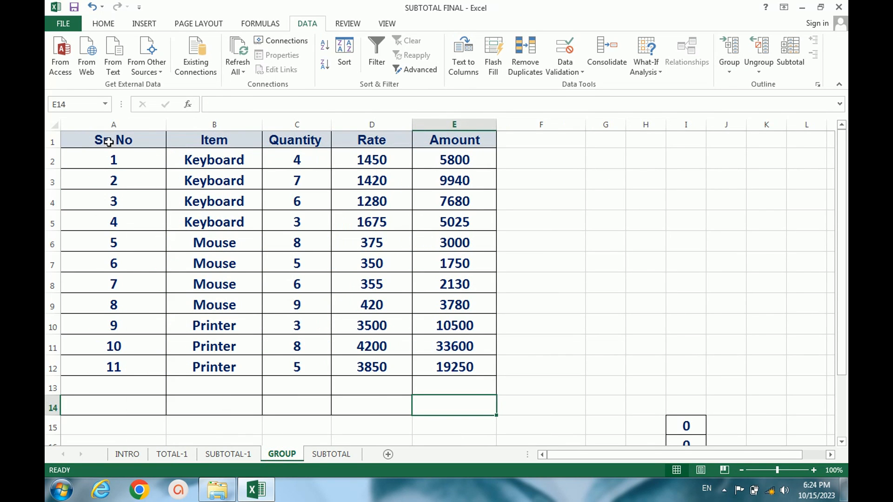
pyautogui.click(109, 142)
pyautogui.moveTo(108, 142); pyautogui.dragTo(458, 376)
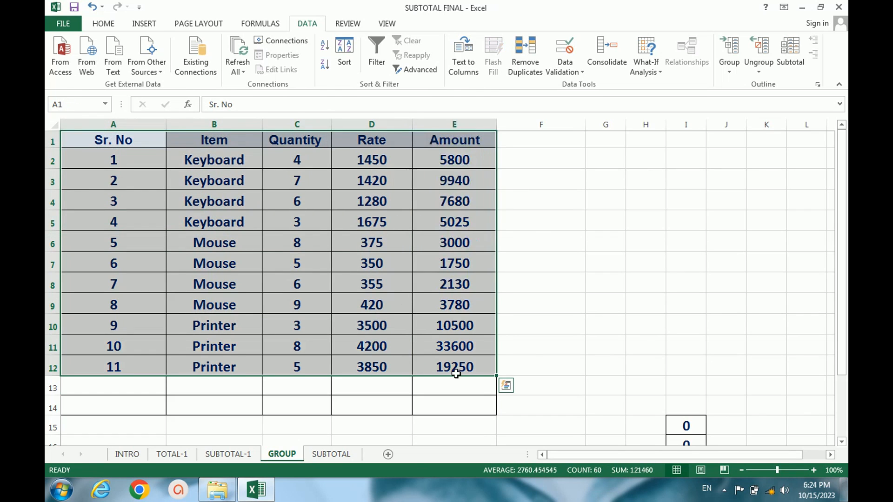
pyautogui.click(542, 343)
pyautogui.moveTo(333, 309); pyautogui.dragTo(316, 309)
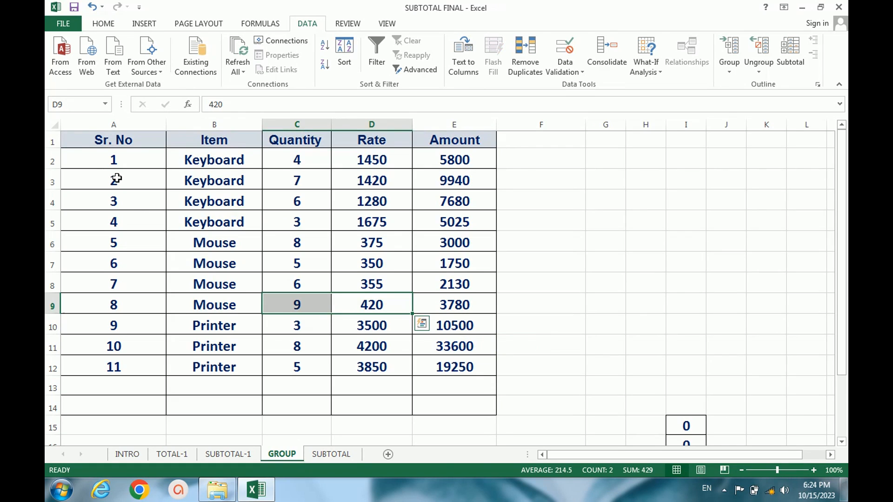
pyautogui.hotkey('ctrl', 'q')
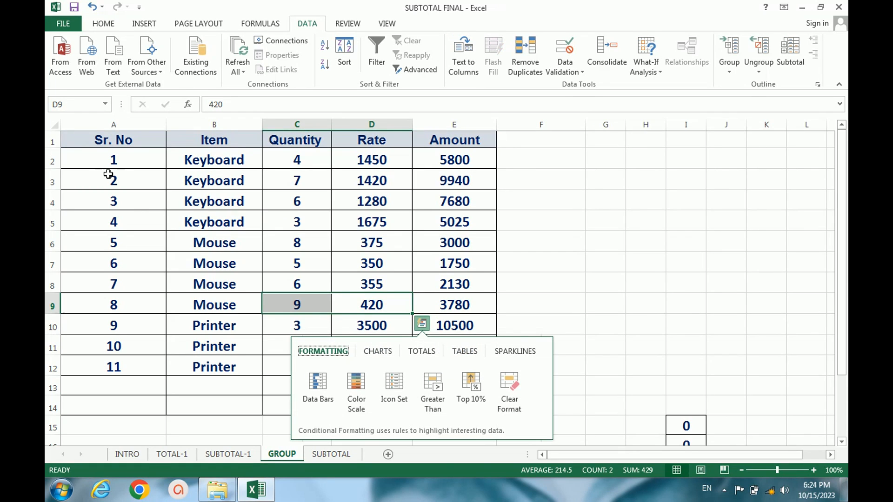
pyautogui.press('Escape')
# Group the Keyboard rows, rows 2 to 5, on the GROUP sheet
pyautogui.click(51, 162)
pyautogui.moveTo(50, 162); pyautogui.dragTo(54, 224)
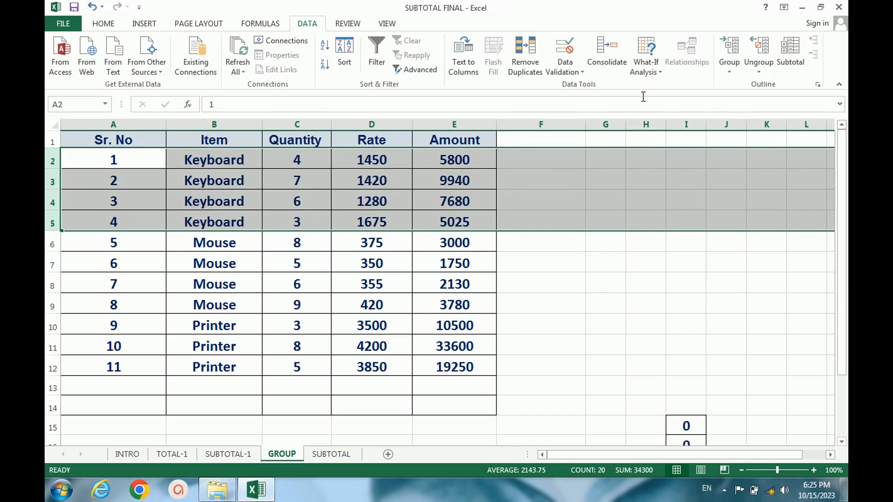
pyautogui.click(728, 72)
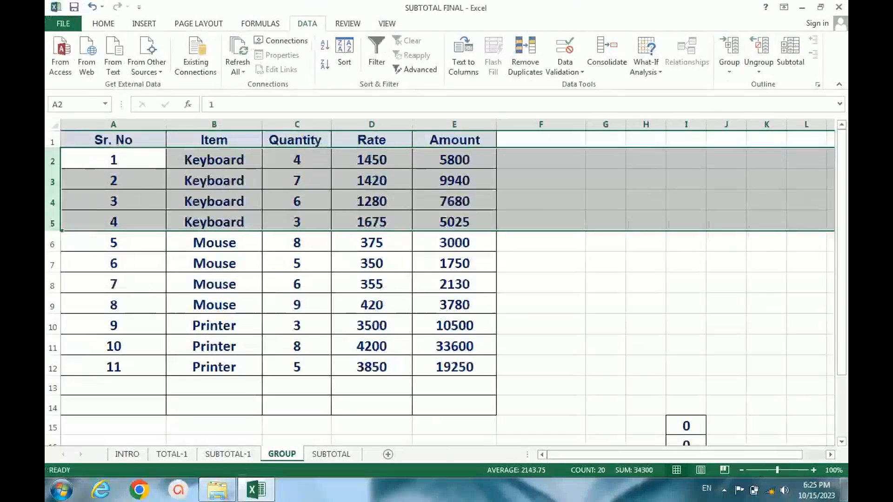
pyautogui.click(728, 72)
pyautogui.click(733, 88)
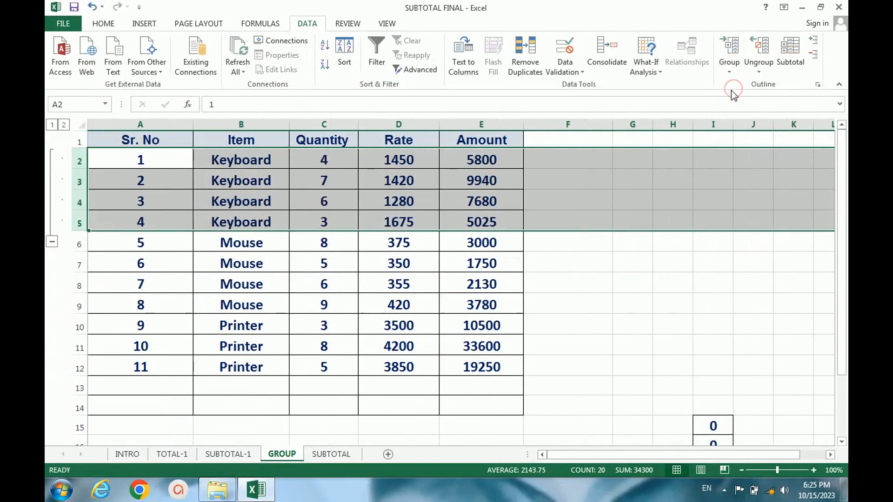
# Collapse the Keyboard row group and expand it again
pyautogui.click(146, 250)
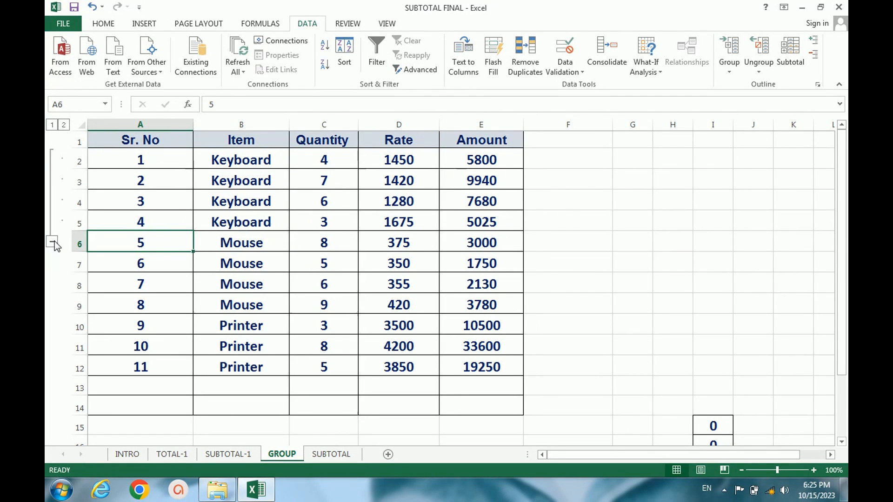
pyautogui.click(54, 242)
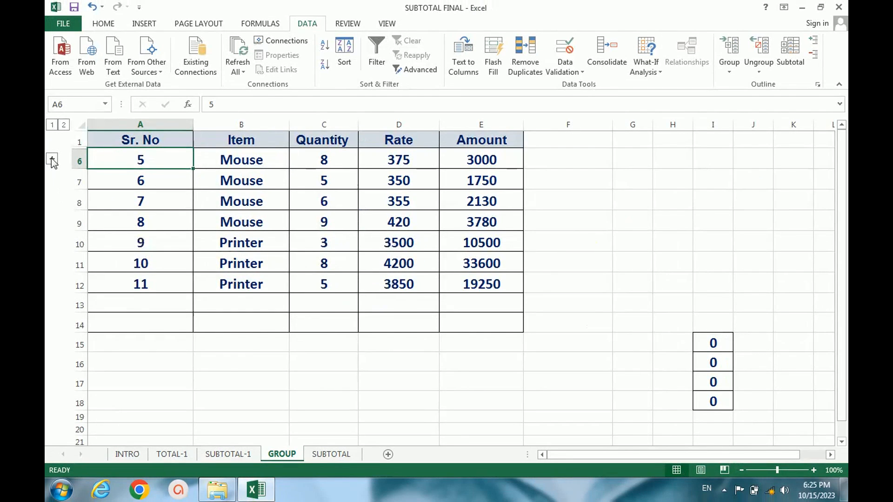
pyautogui.click(59, 156)
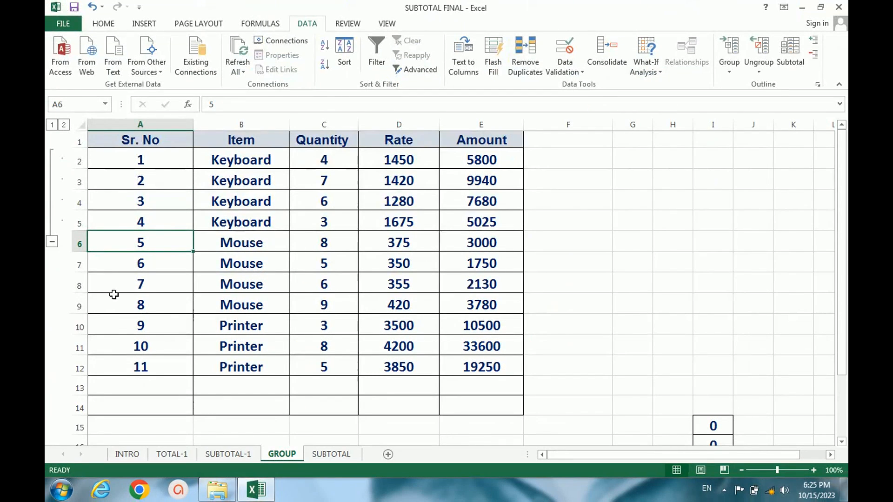
# Group the Printer rows, rows 10 to 12, on the GROUP sheet
pyautogui.click(51, 367)
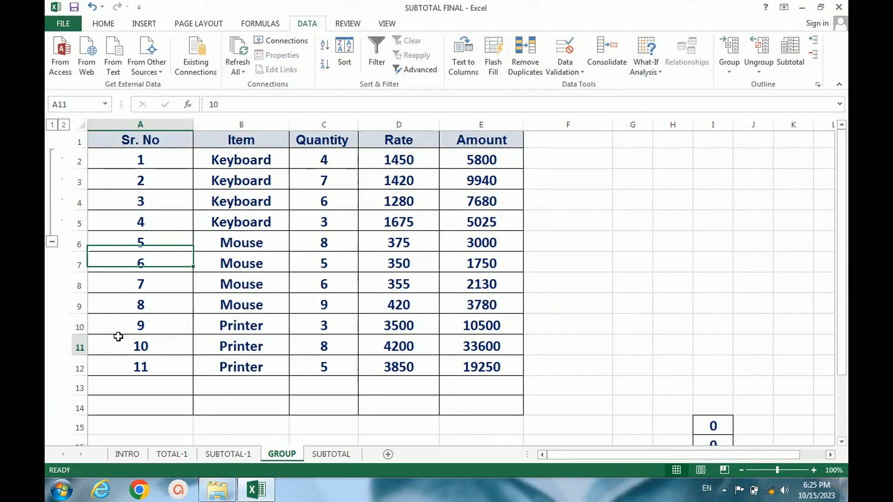
pyautogui.moveTo(79, 327); pyautogui.dragTo(79, 367)
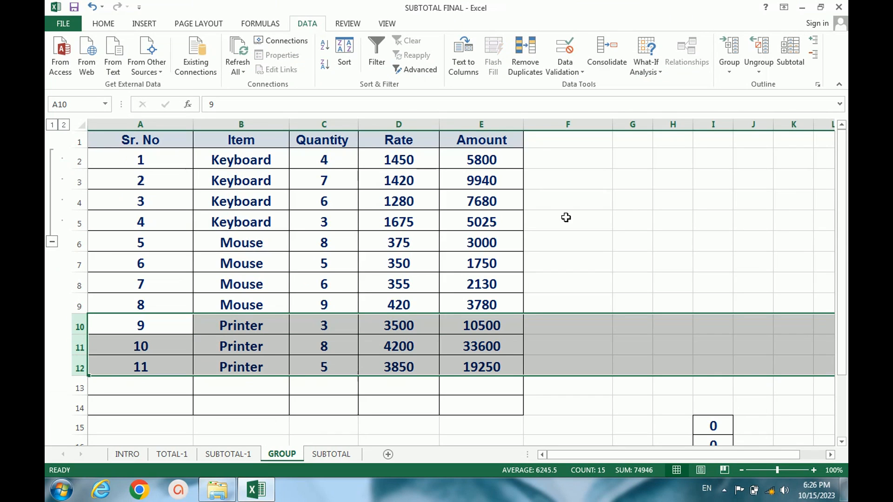
pyautogui.click(729, 70)
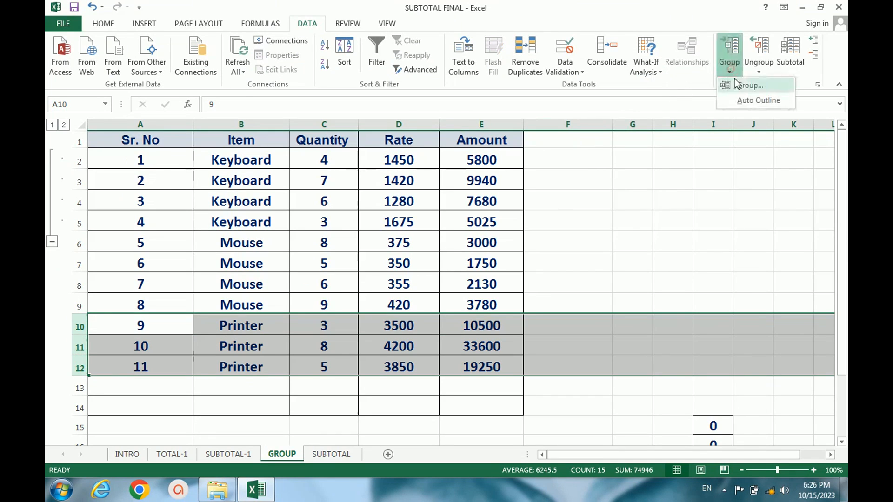
pyautogui.click(737, 87)
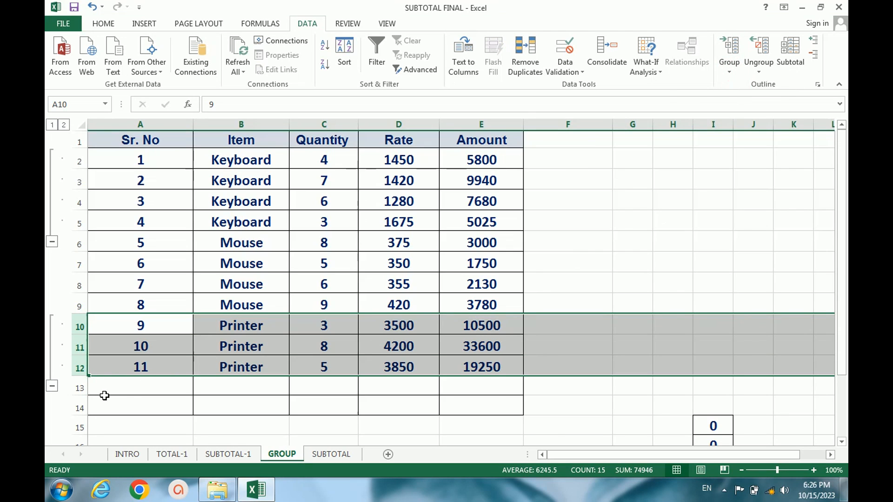
# Collapse the Printer row group and expand it again
pyautogui.click(152, 388)
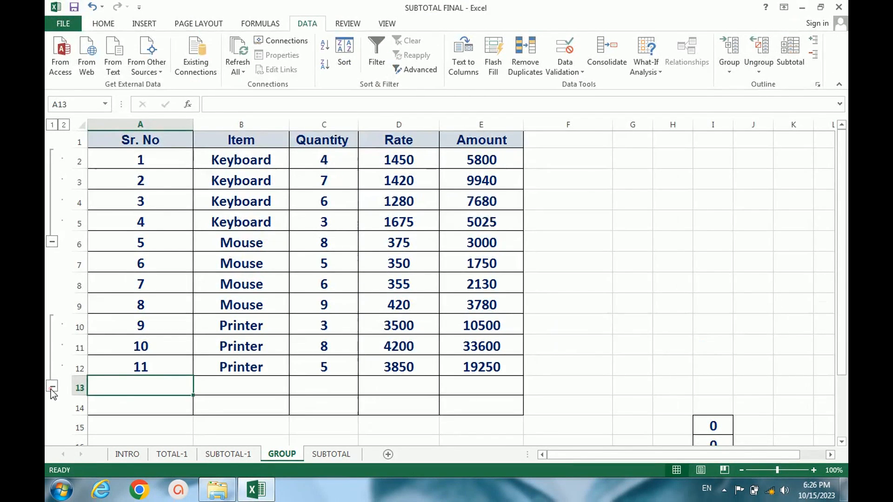
pyautogui.click(60, 381)
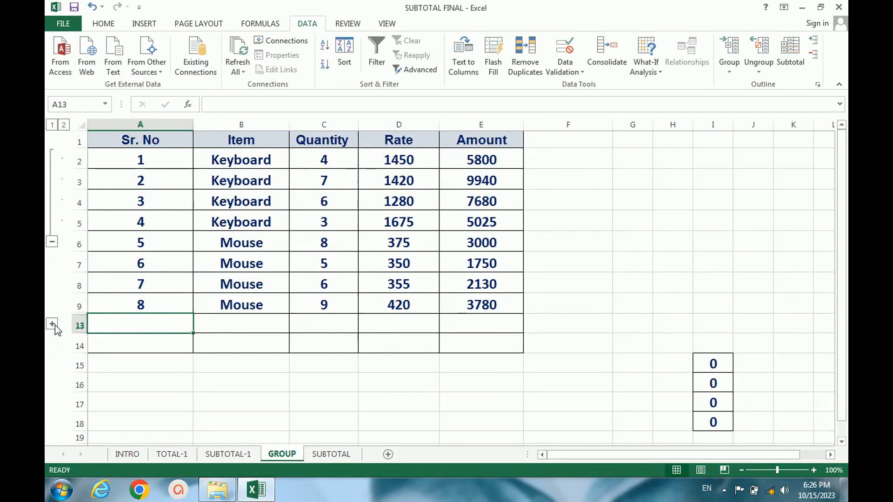
pyautogui.click(55, 325)
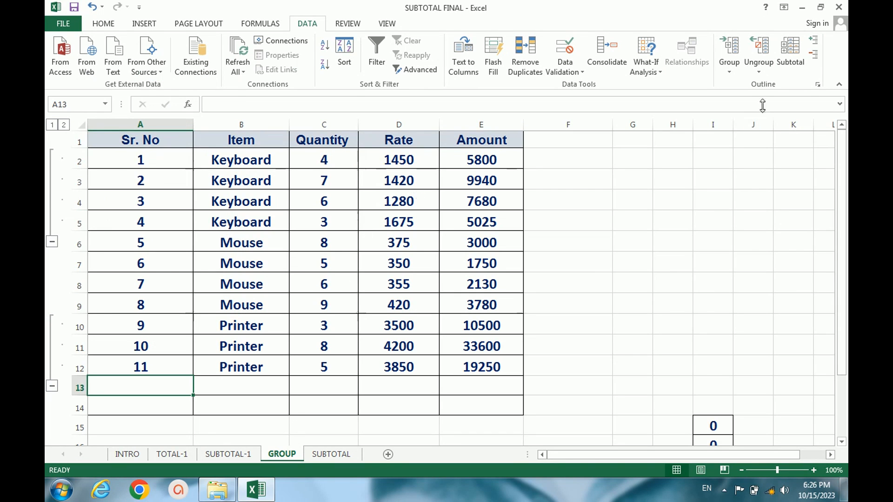
# Clear the outline on the GROUP sheet to remove the Keyboard and Printer row groups
pyautogui.click(756, 70)
pyautogui.click(757, 74)
pyautogui.click(785, 103)
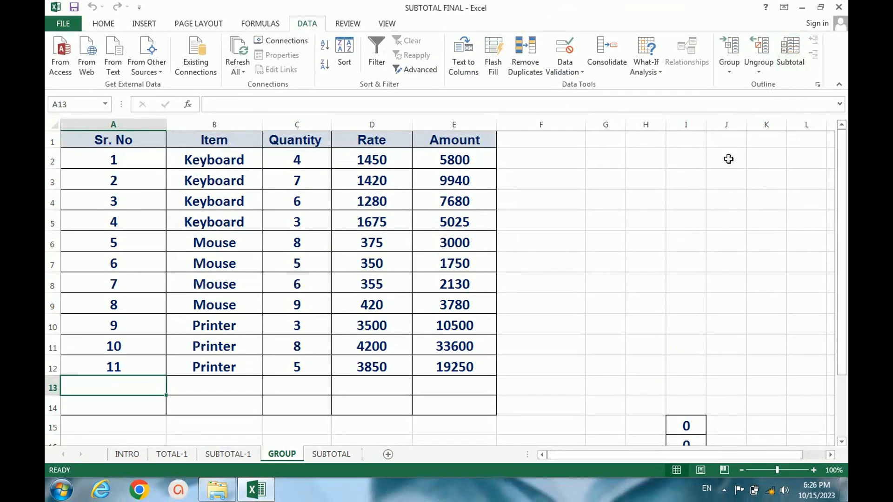
pyautogui.click(675, 283)
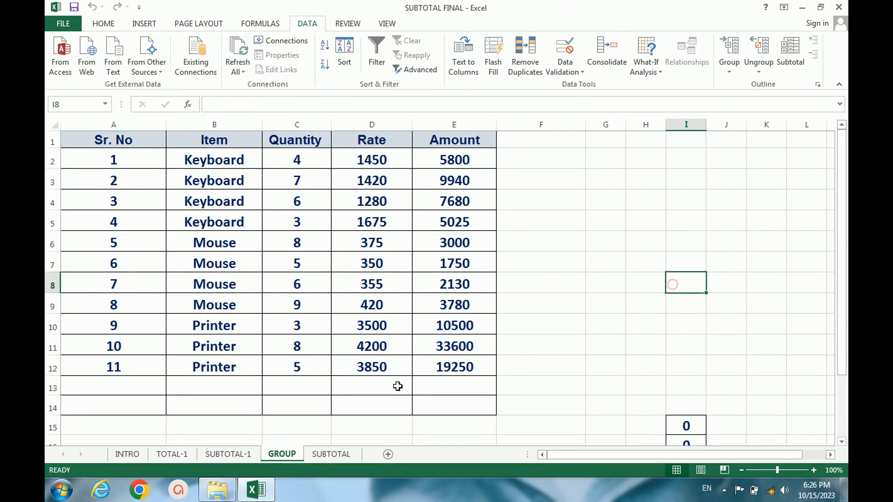
pyautogui.click(240, 266)
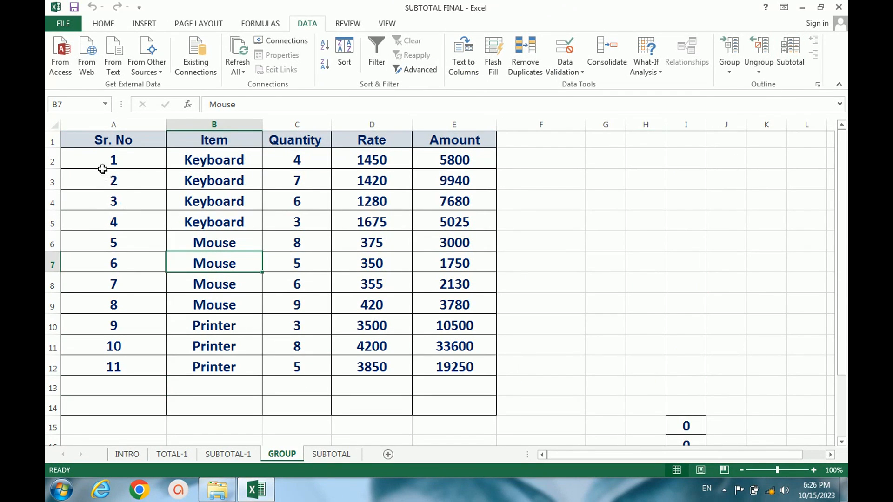
# Add subtotals to the item table A1:E12, using Sum on Amount at each change in Item
pyautogui.moveTo(103, 142); pyautogui.dragTo(471, 368)
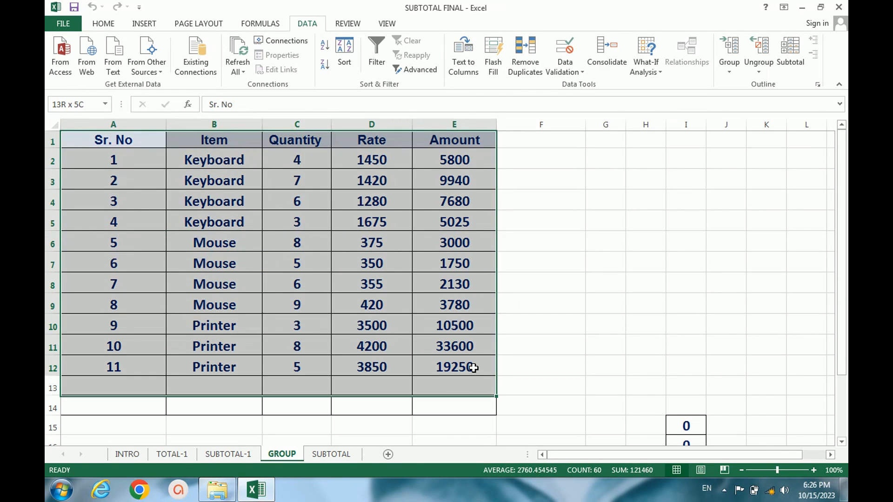
pyautogui.click(788, 49)
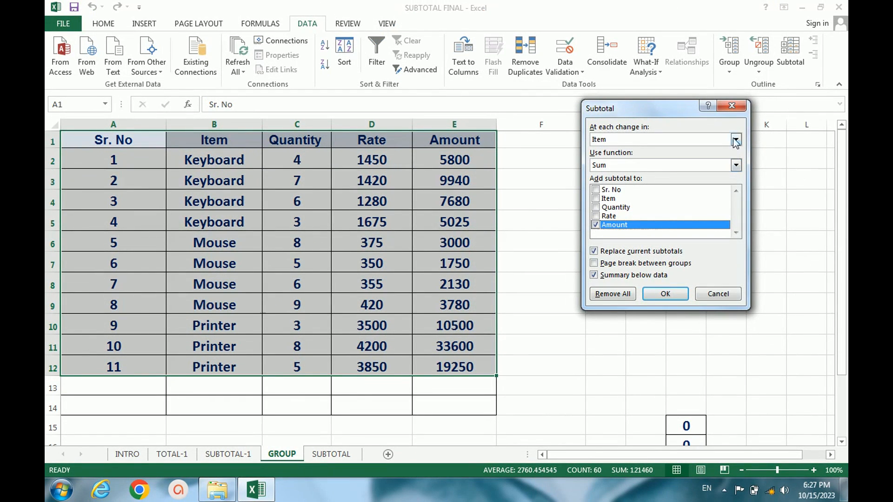
pyautogui.click(739, 143)
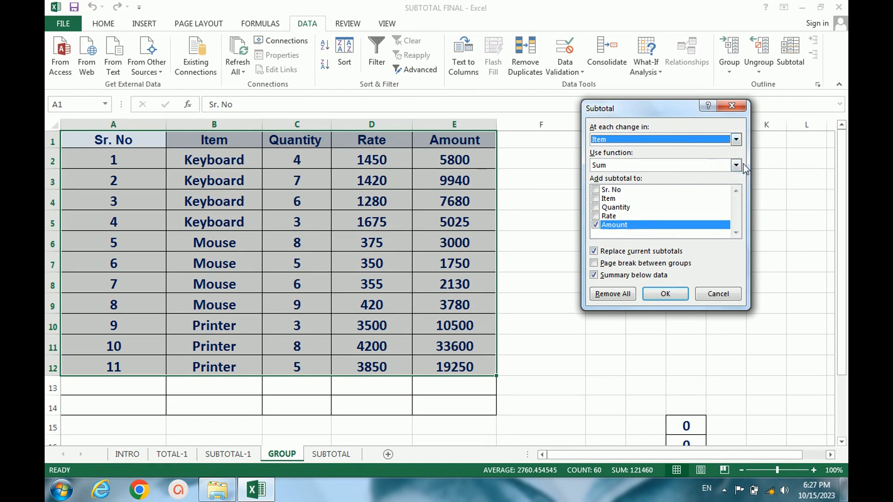
pyautogui.click(736, 165)
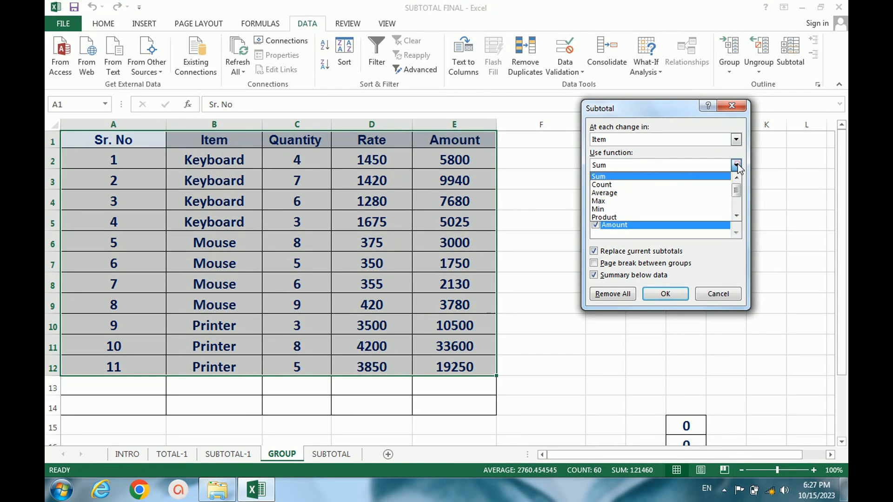
pyautogui.click(669, 177)
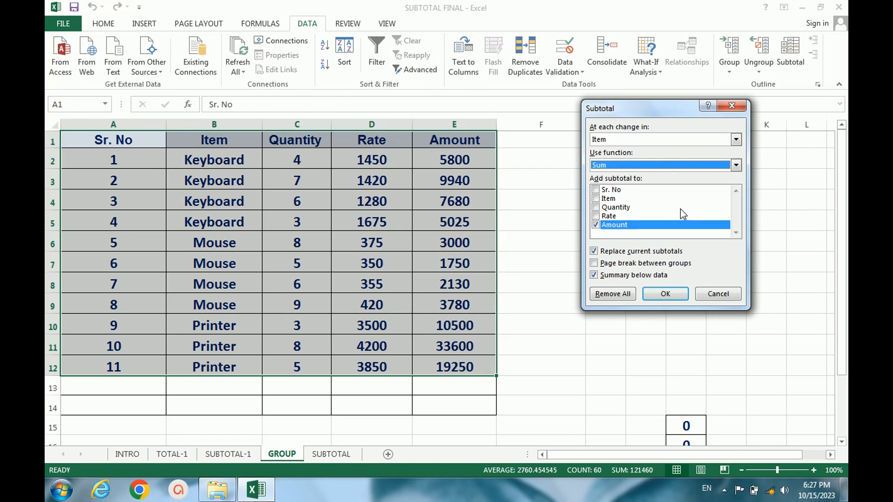
pyautogui.hotkey('alt', 'Tab')
pyautogui.hotkey('alt', 'Tab')
pyautogui.click(659, 294)
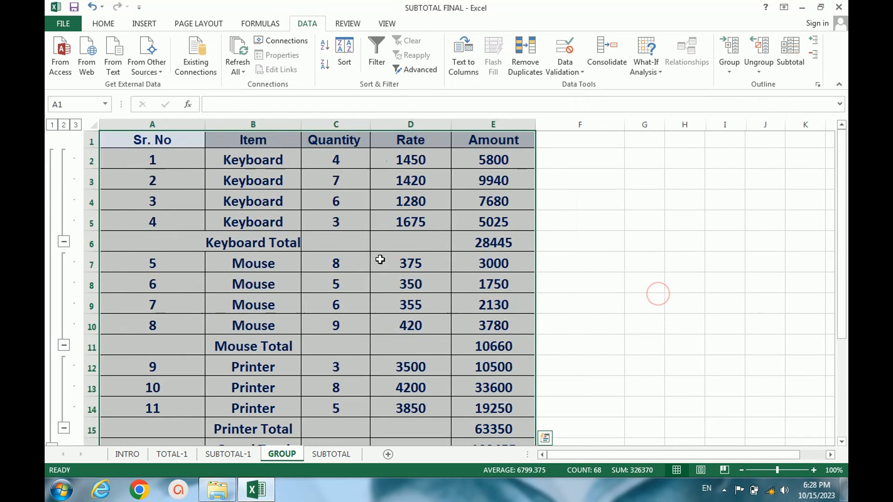
# Set the rate of the first Mouse row, cell D7, to 1
pyautogui.click(374, 256)
pyautogui.write('1')
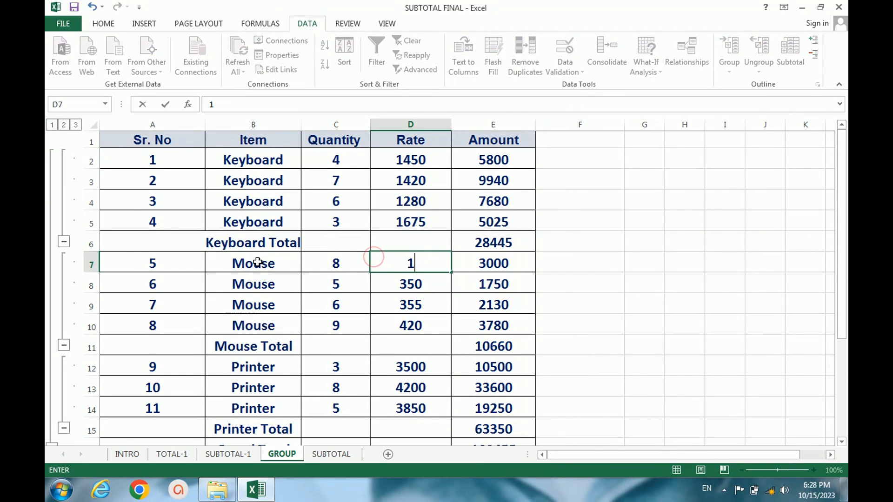
pyautogui.click(227, 240)
# Fill the Keyboard Total cells B6:E6 and the Mouse Total cells B11:E11 with yellow
pyautogui.moveTo(227, 241); pyautogui.dragTo(475, 246)
pyautogui.click(103, 23)
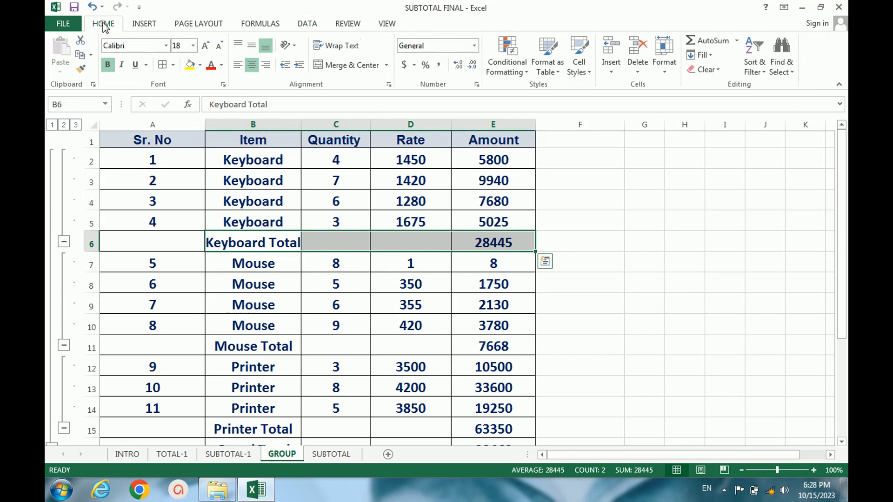
pyautogui.click(189, 67)
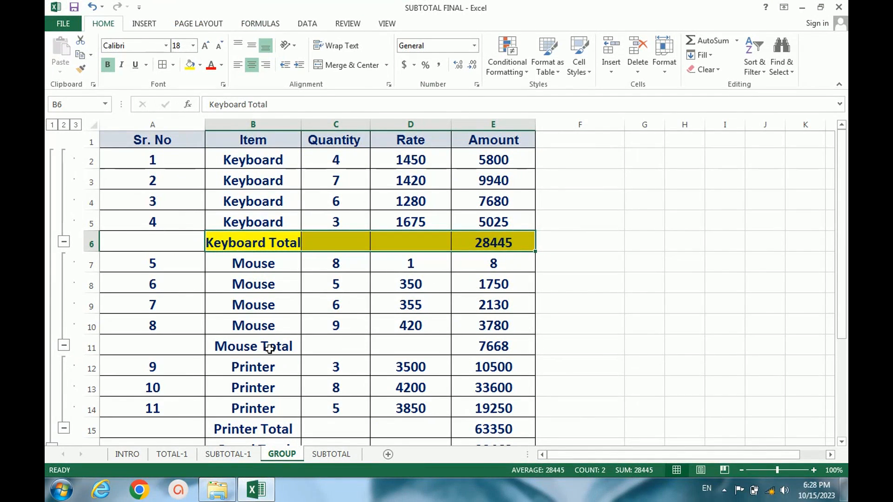
pyautogui.moveTo(287, 439); pyautogui.dragTo(764, 442)
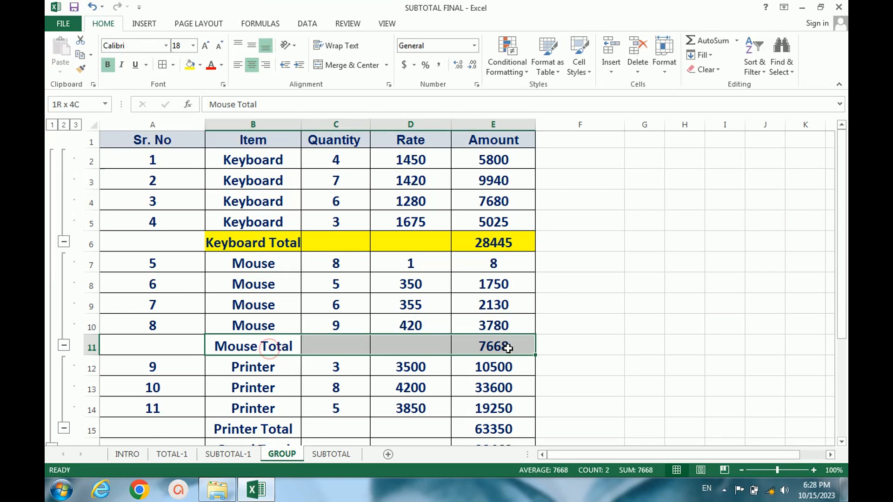
pyautogui.click(188, 64)
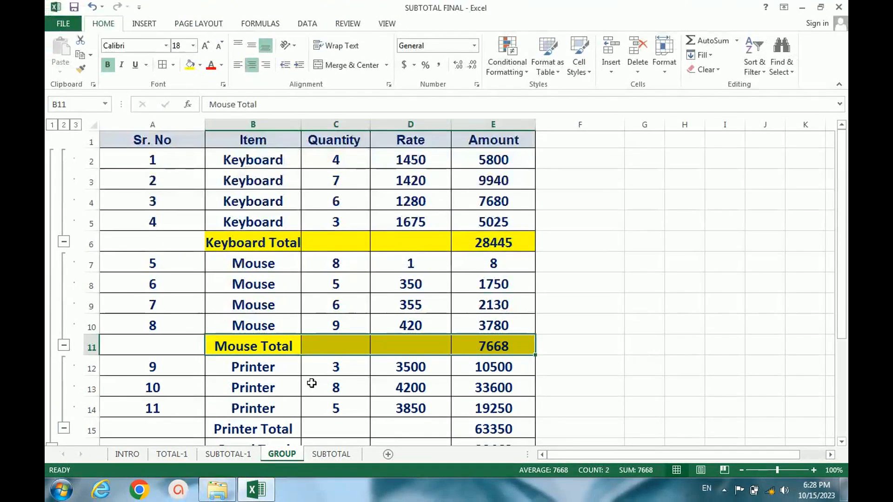
# Fill the Printer Total cells B15:E15 with yellow
pyautogui.scroll(-2, 309, 385)
pyautogui.click(277, 309)
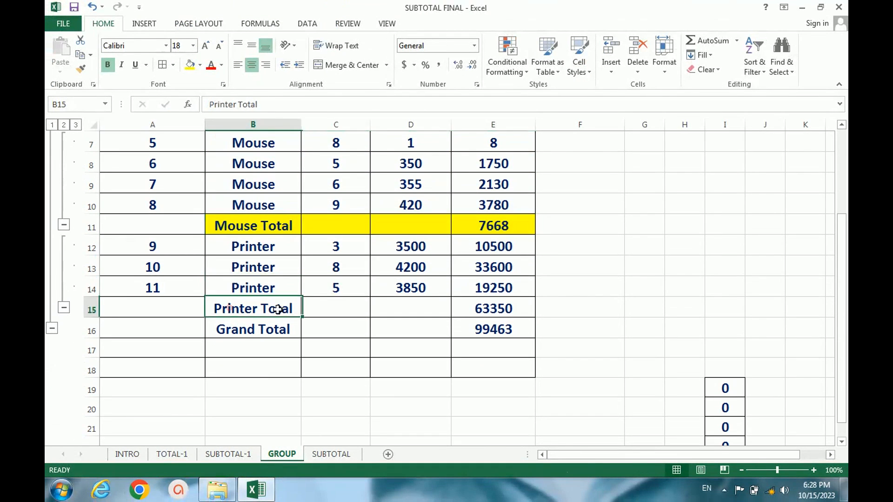
pyautogui.moveTo(278, 310); pyautogui.dragTo(488, 309)
pyautogui.click(189, 64)
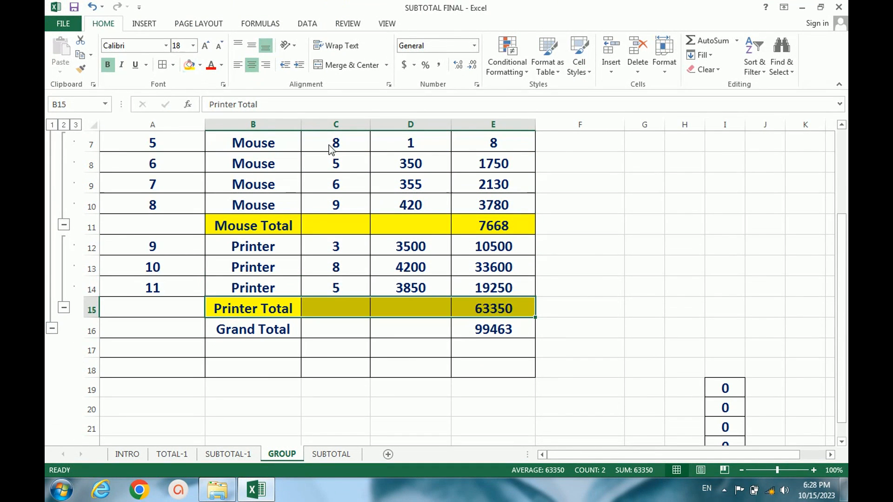
pyautogui.click(612, 271)
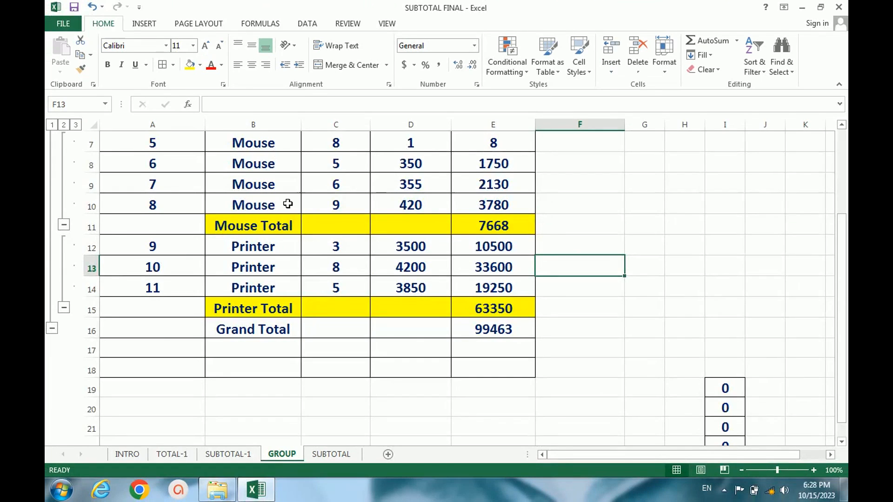
# Fill the Grand Total cells B16:E16 with yellow
pyautogui.scroll(2, 288, 203)
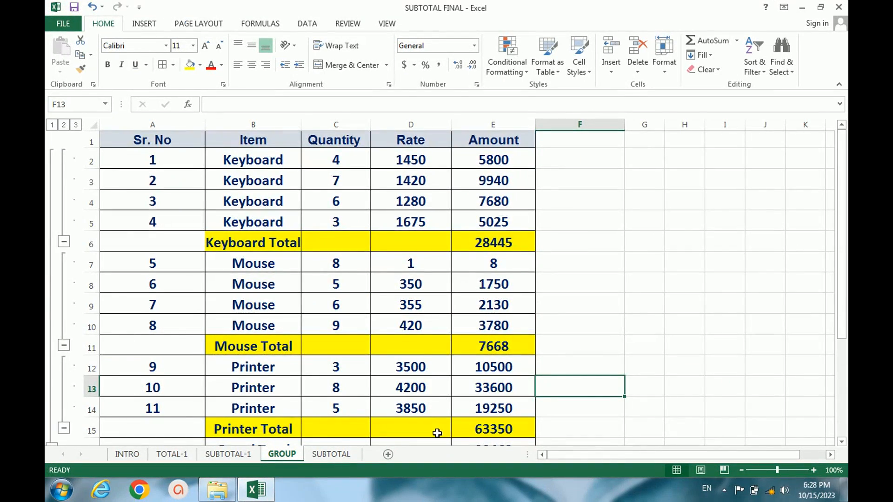
pyautogui.scroll(-2, 456, 430)
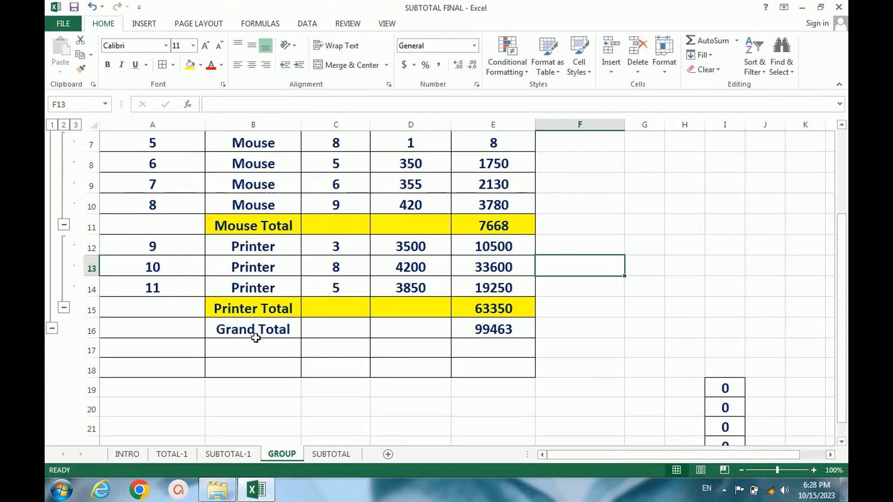
pyautogui.moveTo(245, 332); pyautogui.dragTo(503, 329)
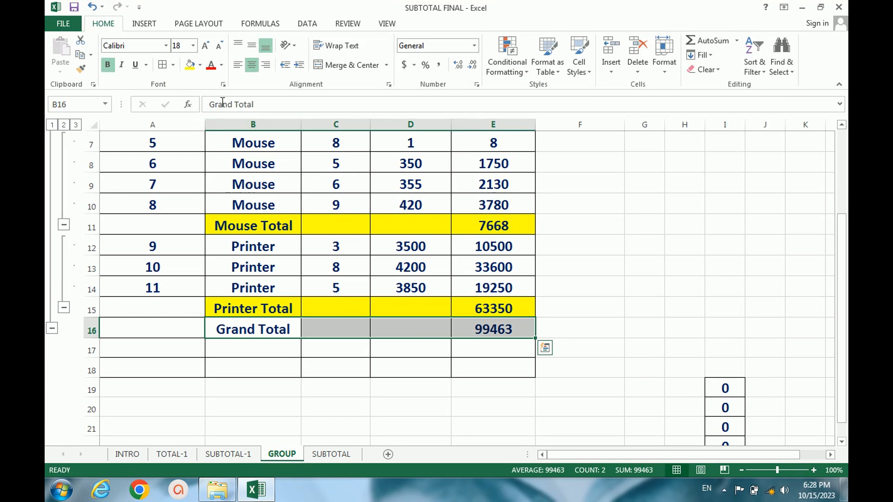
pyautogui.click(190, 66)
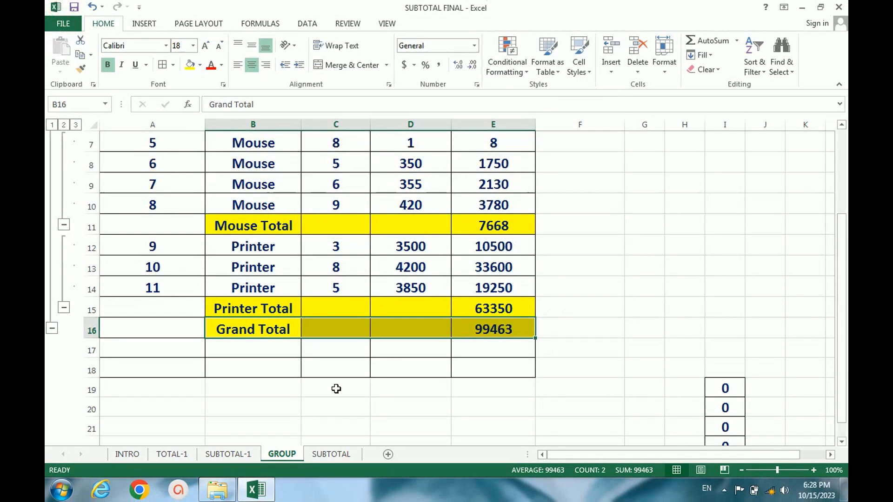
pyautogui.hotkey('ctrl', 'q')
pyautogui.press('Escape')
pyautogui.scroll(2, 378, 300)
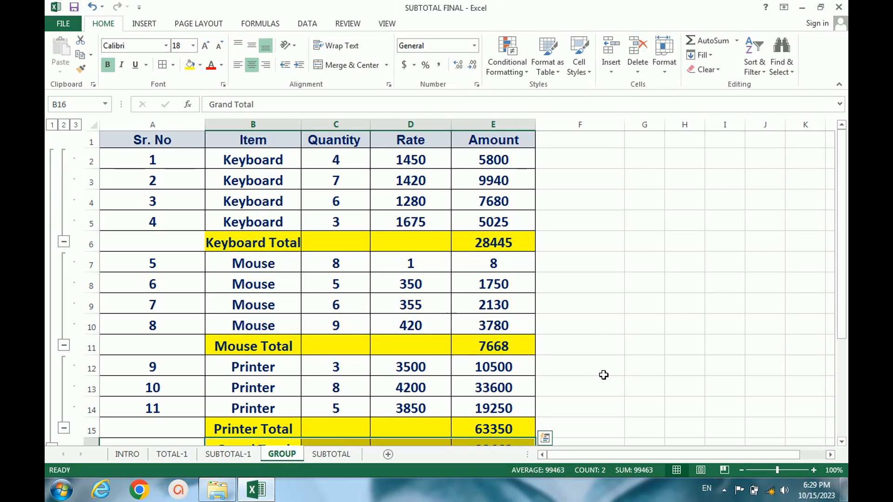
pyautogui.scroll(-1, 615, 326)
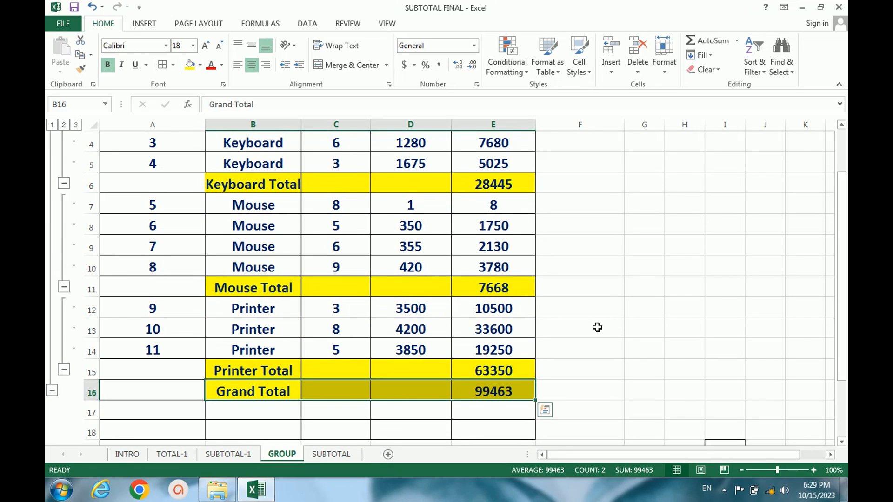
pyautogui.hotkey('ctrl', 'q')
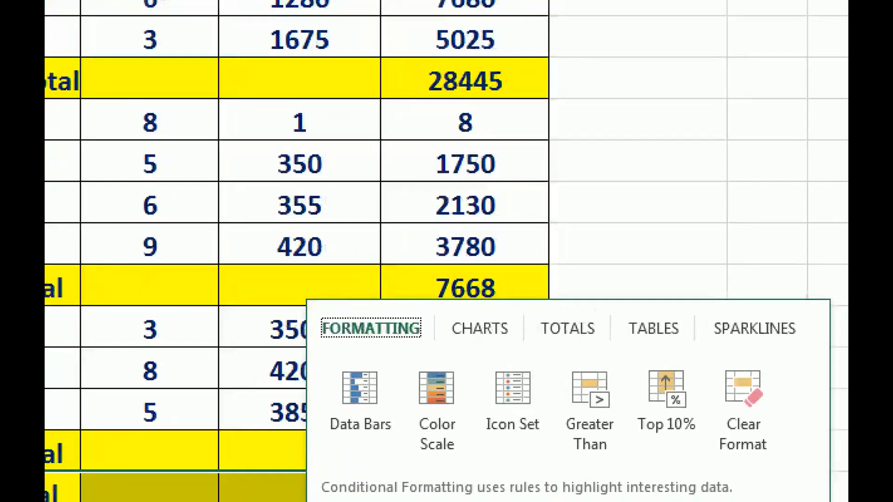
pyautogui.press('Escape')
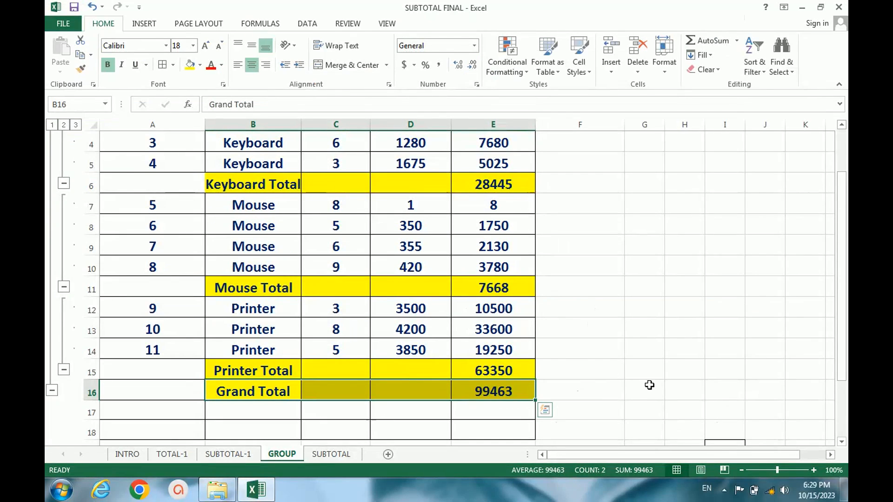